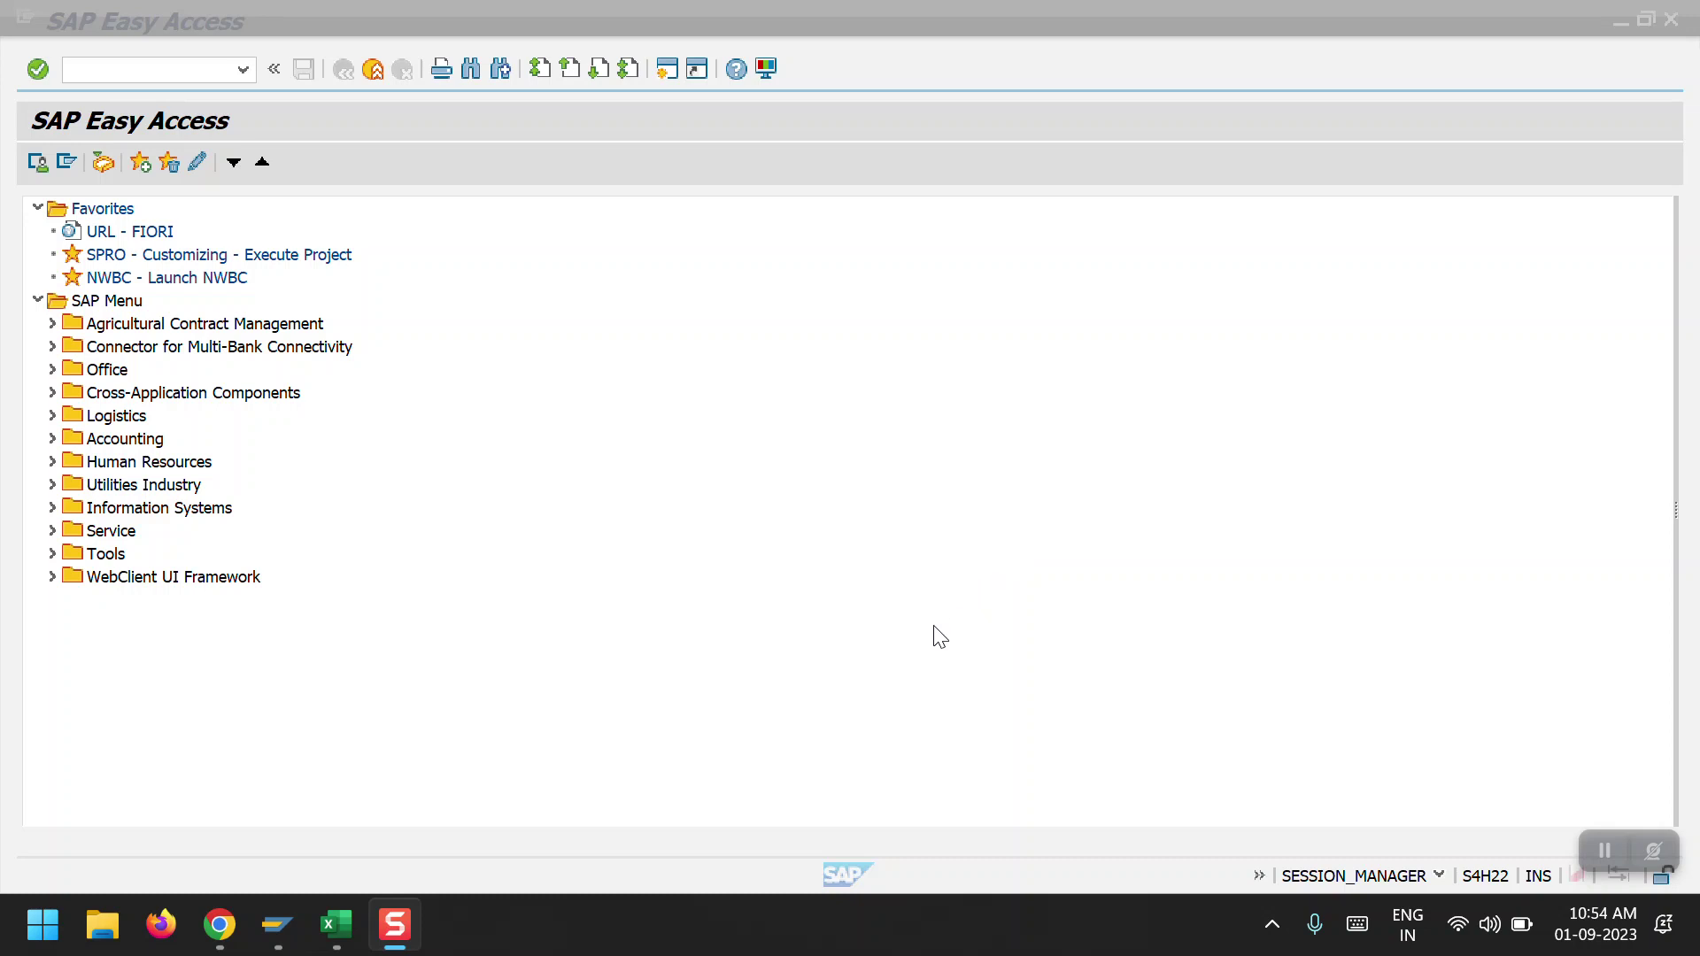
Start SE16N and load the selection fields for table BSEG.
{"action": "left_click", "coordinate": [105, 69]}
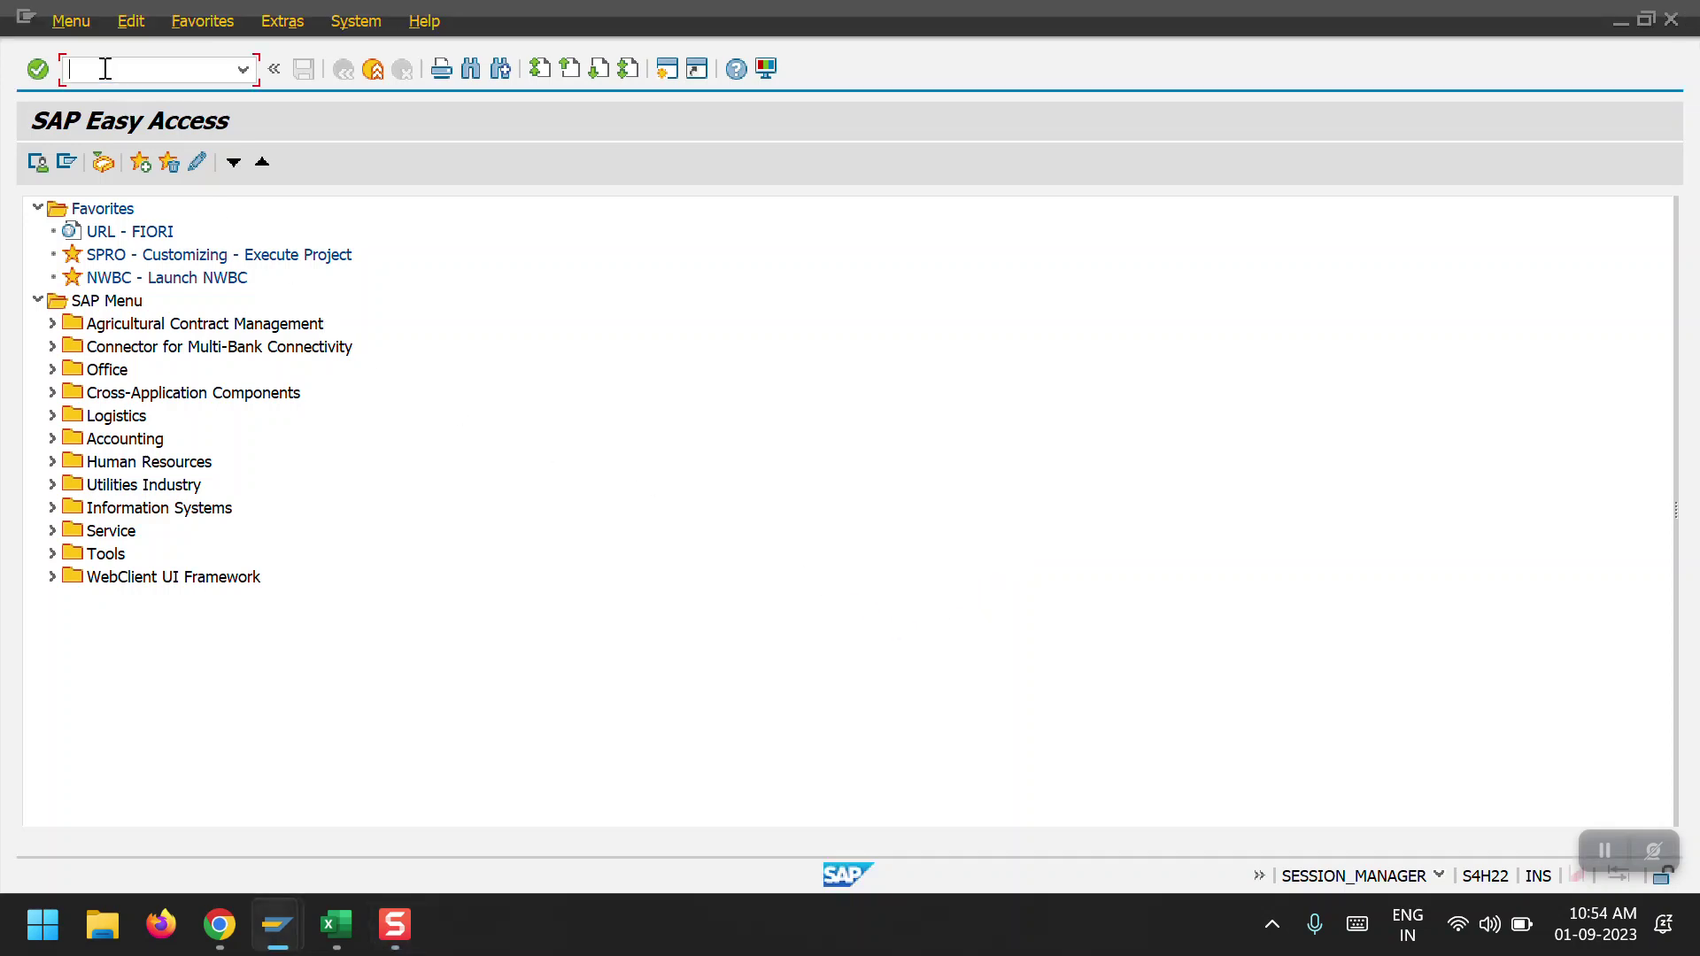
{"action": "type", "text": "se16n"}
{"action": "key", "text": "Return"}
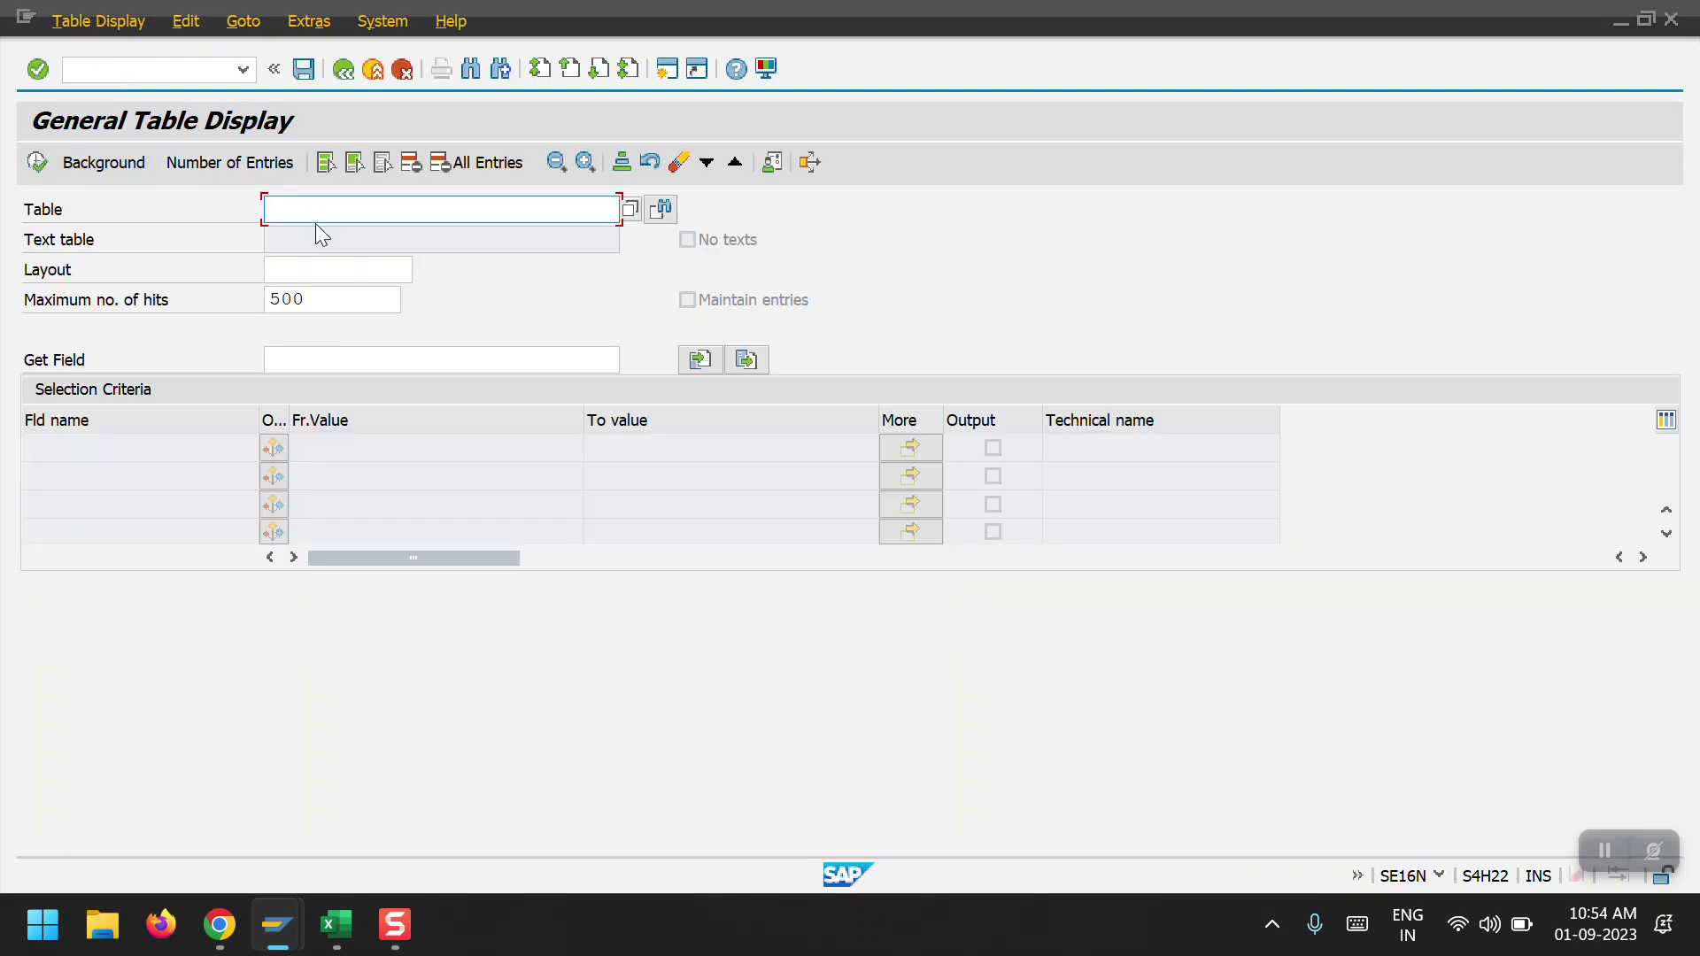
{"action": "left_click", "coordinate": [317, 221]}
{"action": "left_click", "coordinate": [326, 238]}
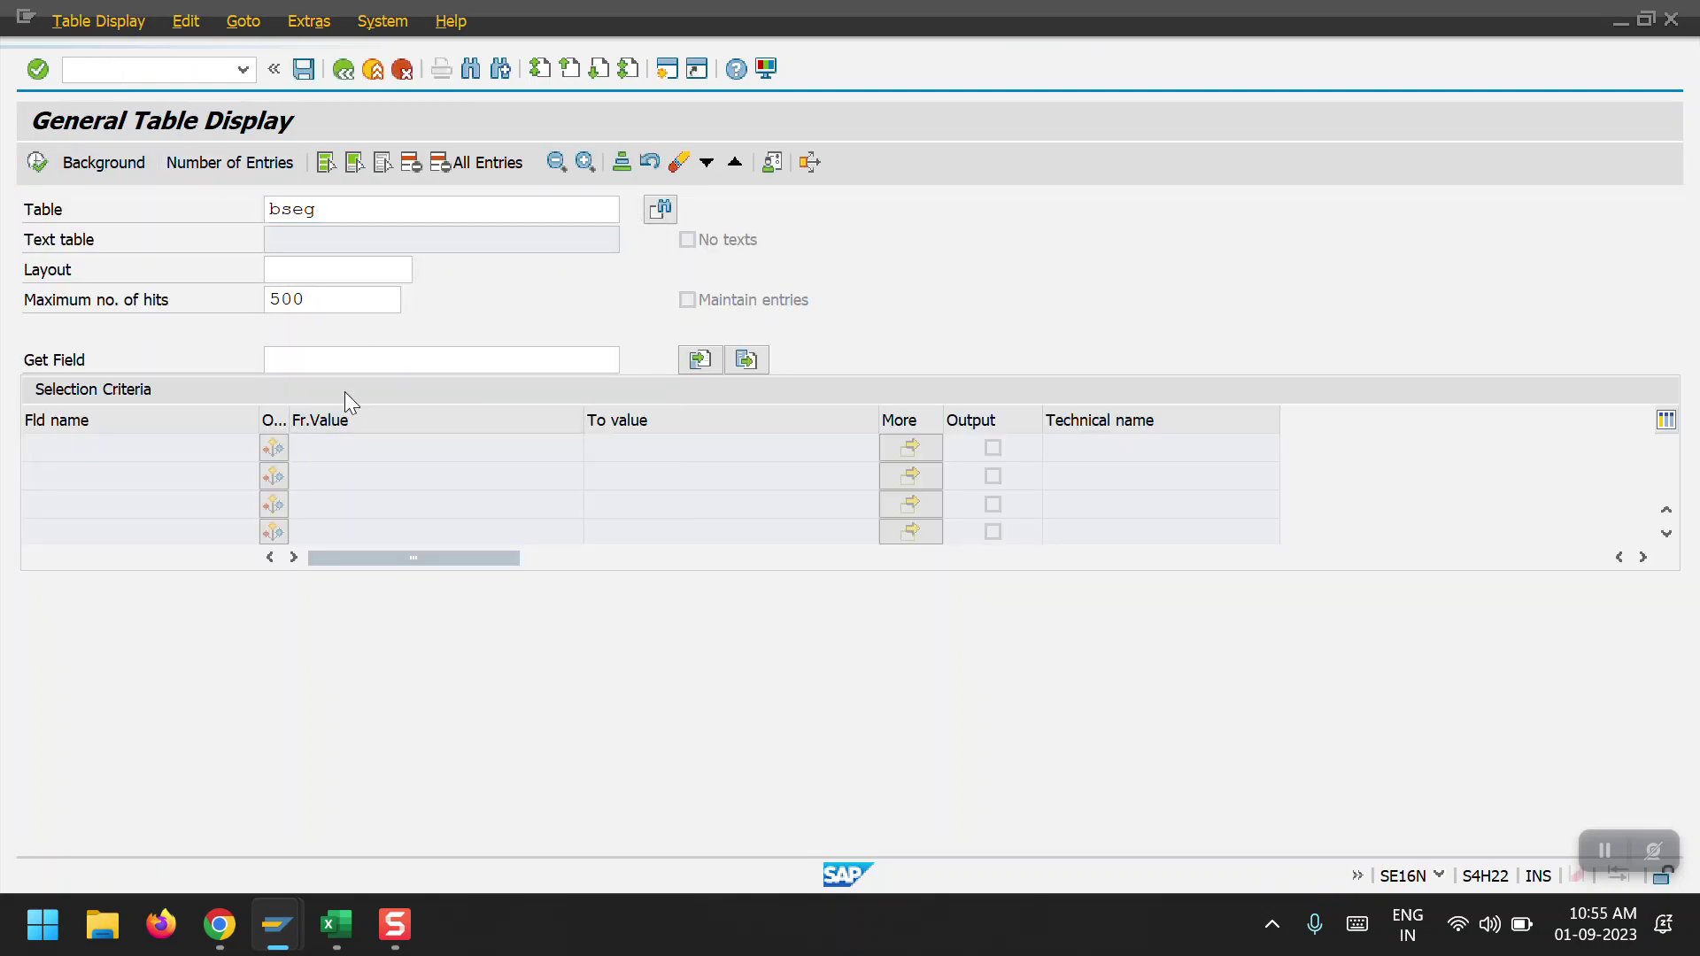
{"action": "key", "text": "Return"}
Filter BSEG to company code 2000 and fiscal year 2023, confirming 132 entries.
{"action": "type", "text": "200"}
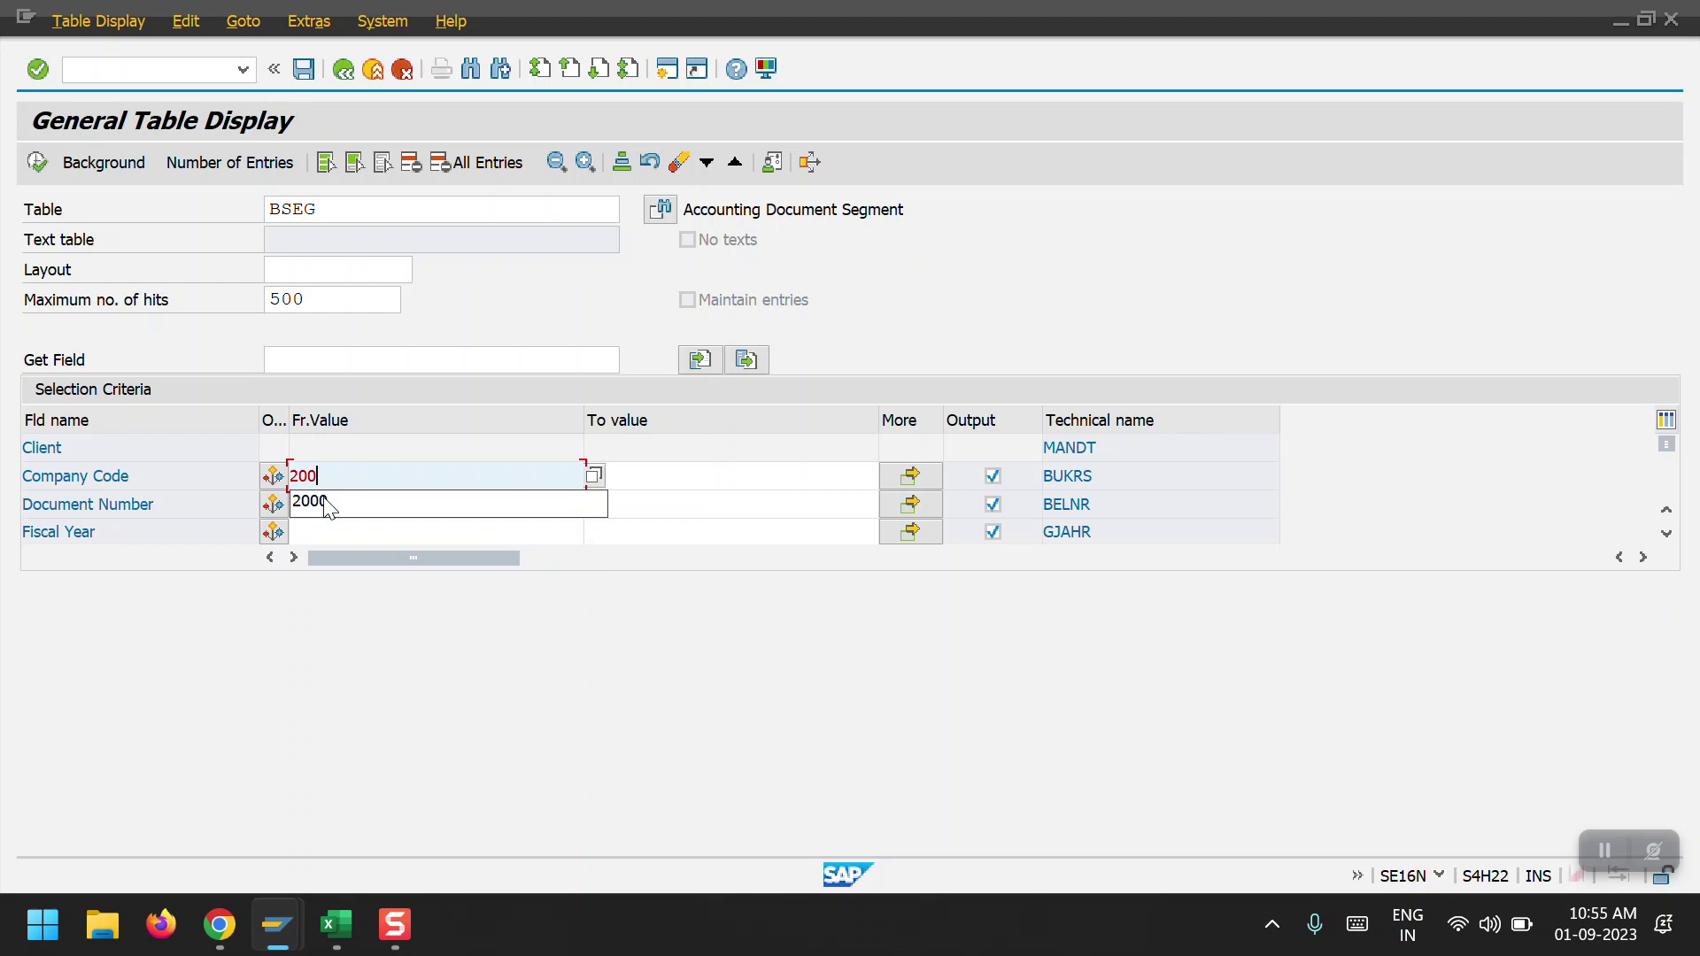
{"action": "left_click", "coordinate": [325, 503]}
{"action": "left_click", "coordinate": [342, 535]}
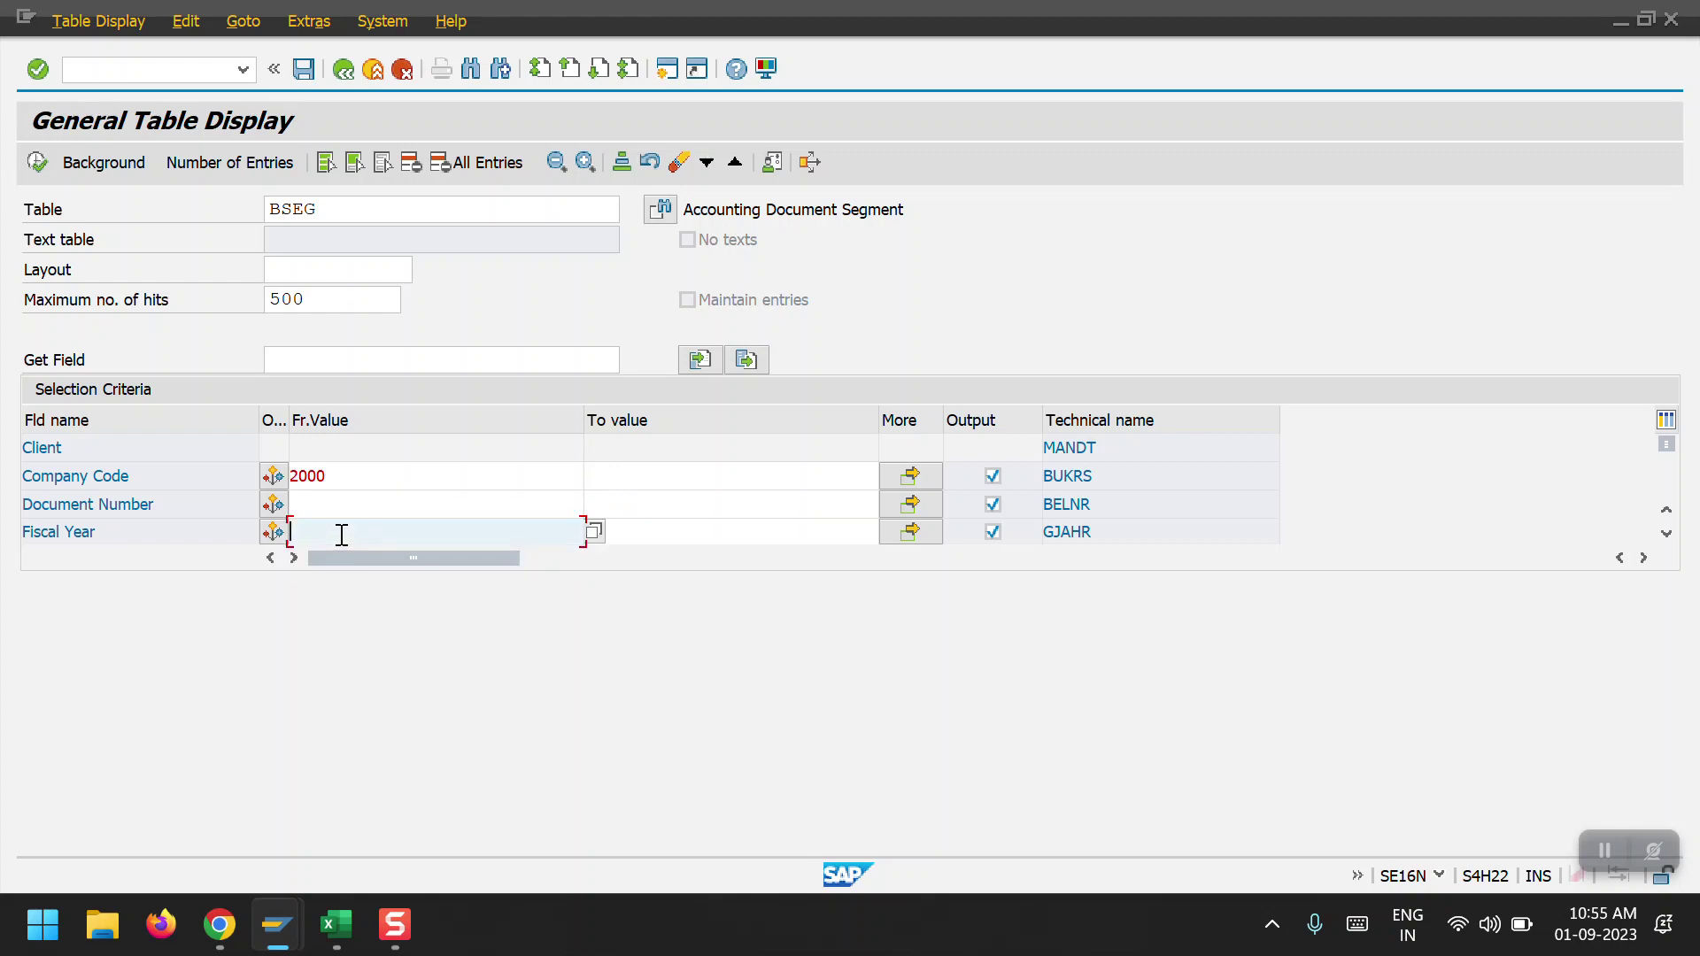
{"action": "type", "text": "2023"}
{"action": "key", "text": "Return"}
{"action": "left_click", "coordinate": [215, 166]}
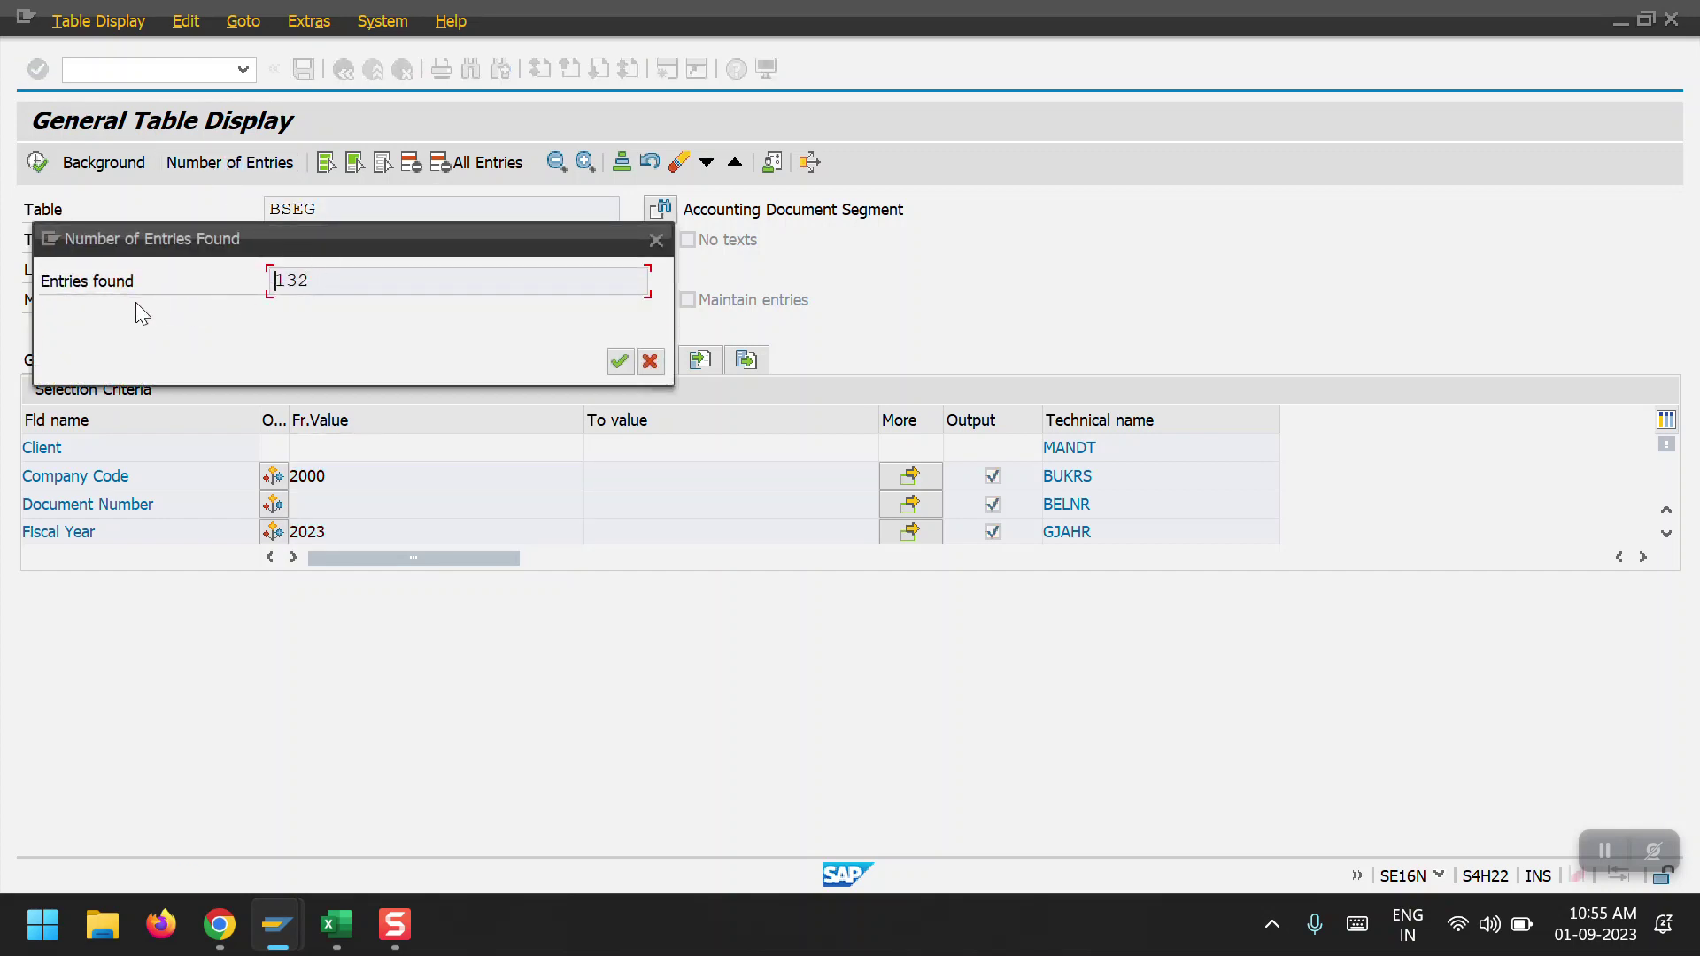
{"action": "left_click", "coordinate": [619, 362]}
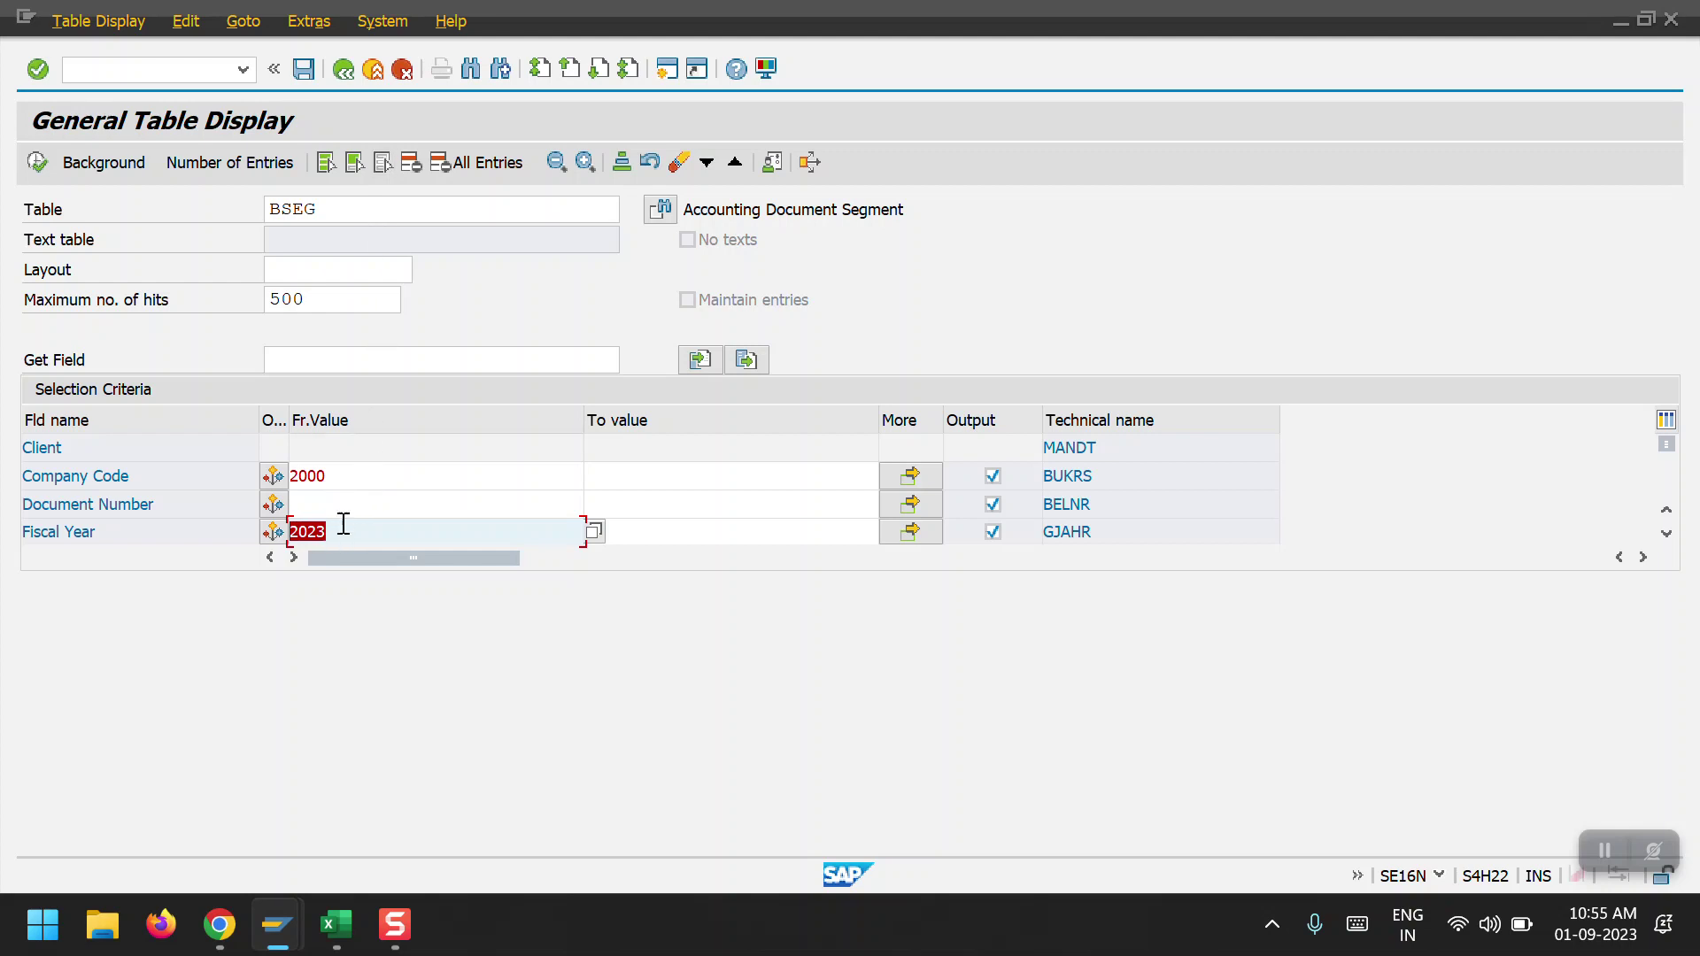
Turn on debugging with /h and execute the BSEG selection to enter the ABAP Debugger.
{"action": "left_click", "coordinate": [132, 71]}
{"action": "type", "text": "/h"}
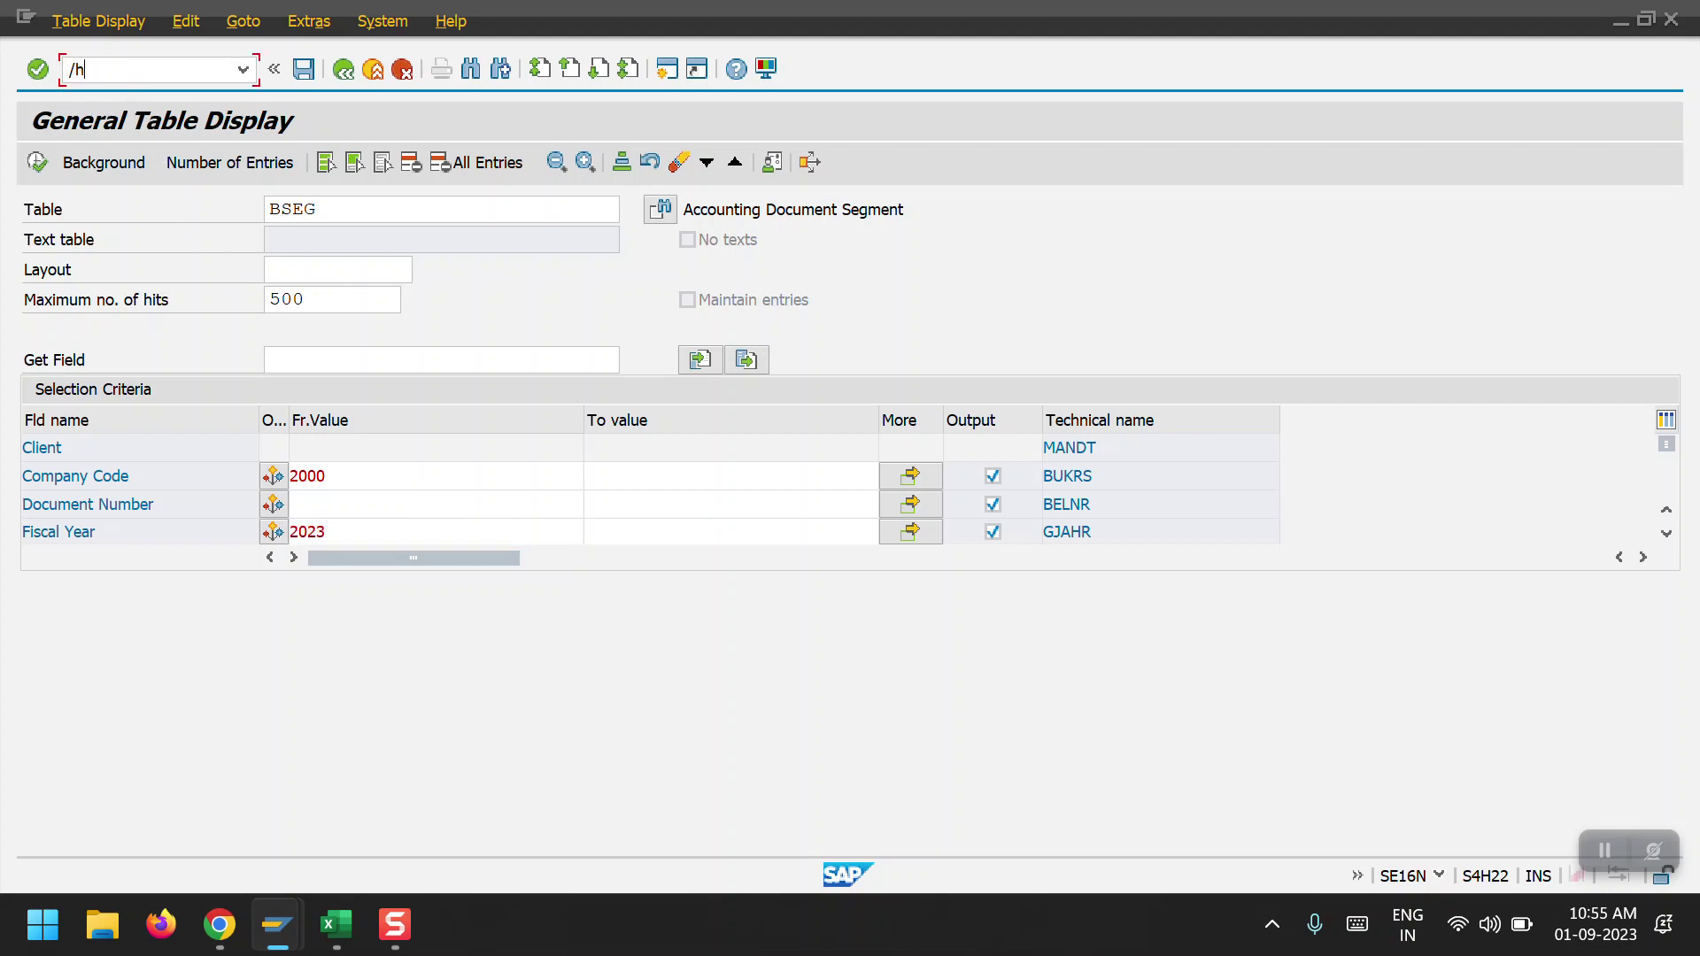
{"action": "key", "text": "Return"}
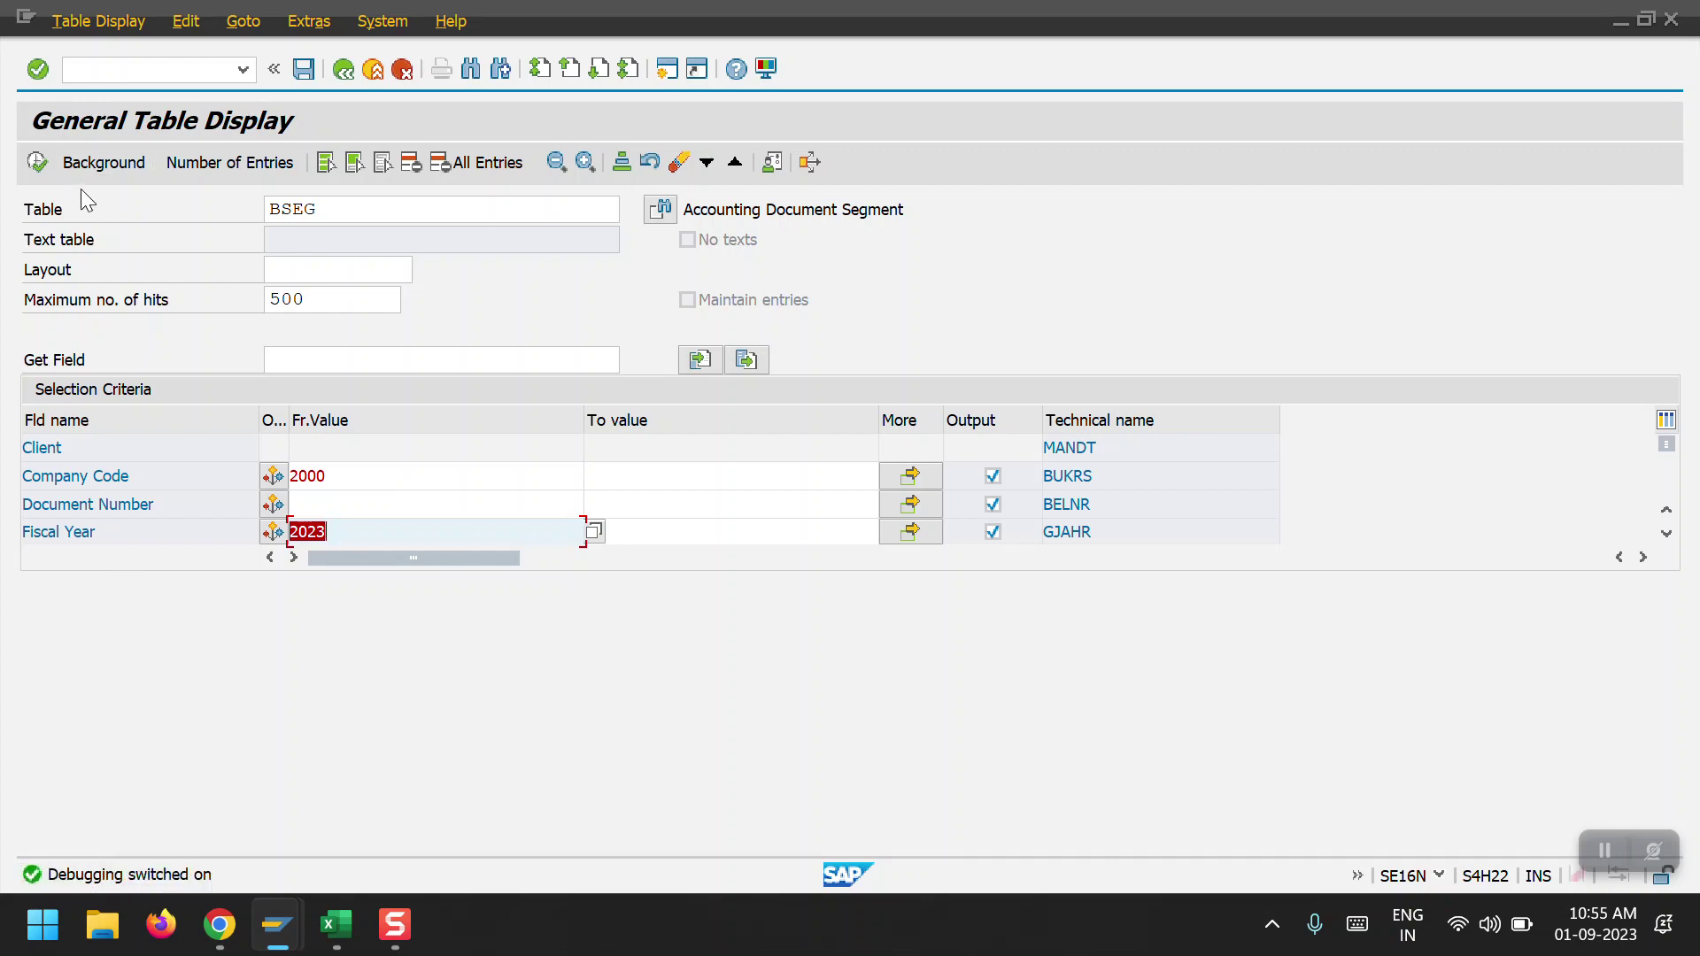
{"action": "left_click", "coordinate": [43, 166]}
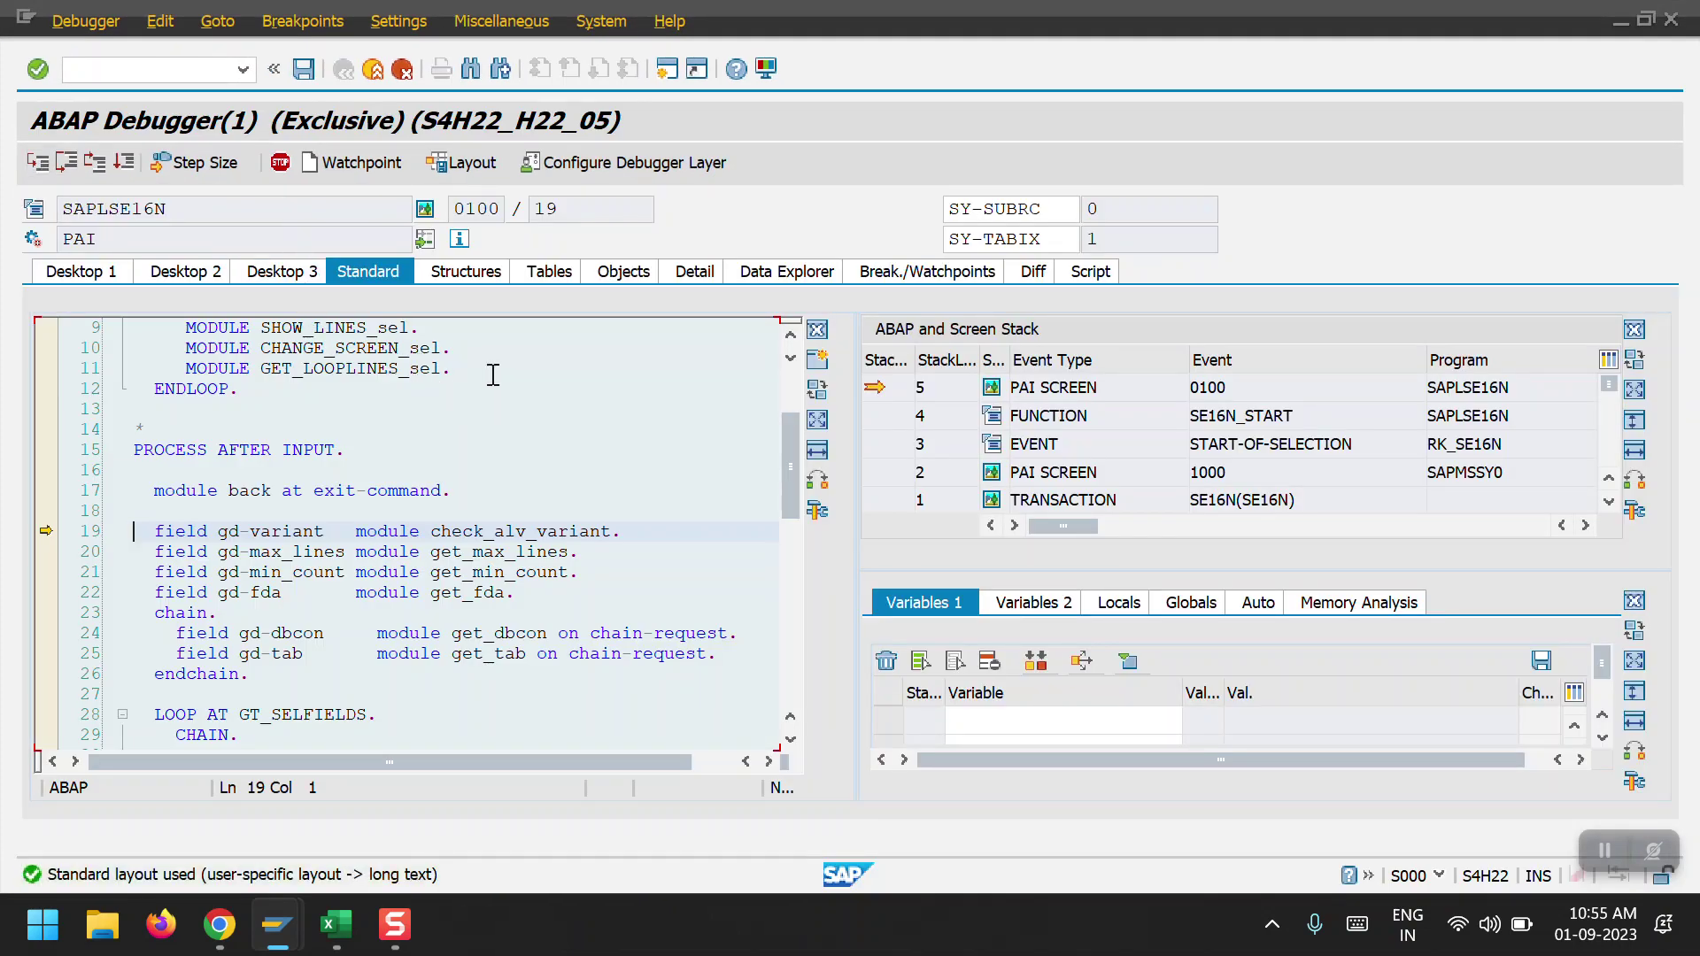
Add GD-EDIT and GD-SAPEDIT to the debugger's variables list.
{"action": "left_click", "coordinate": [285, 273]}
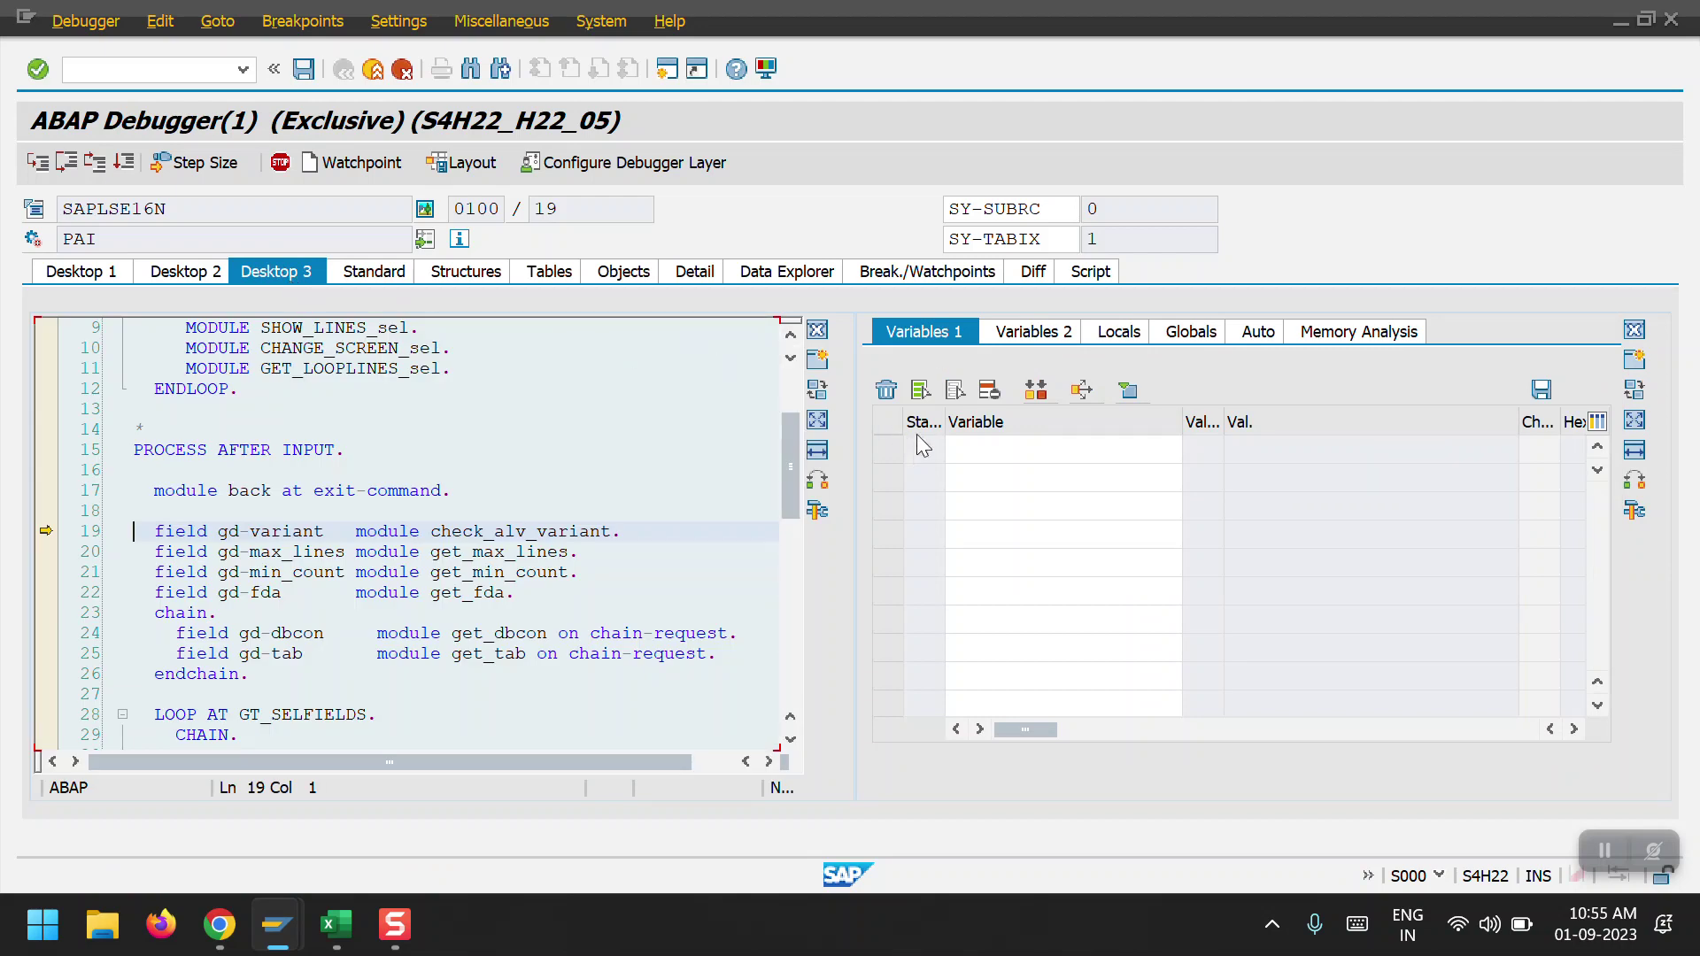
{"action": "left_click", "coordinate": [1013, 450]}
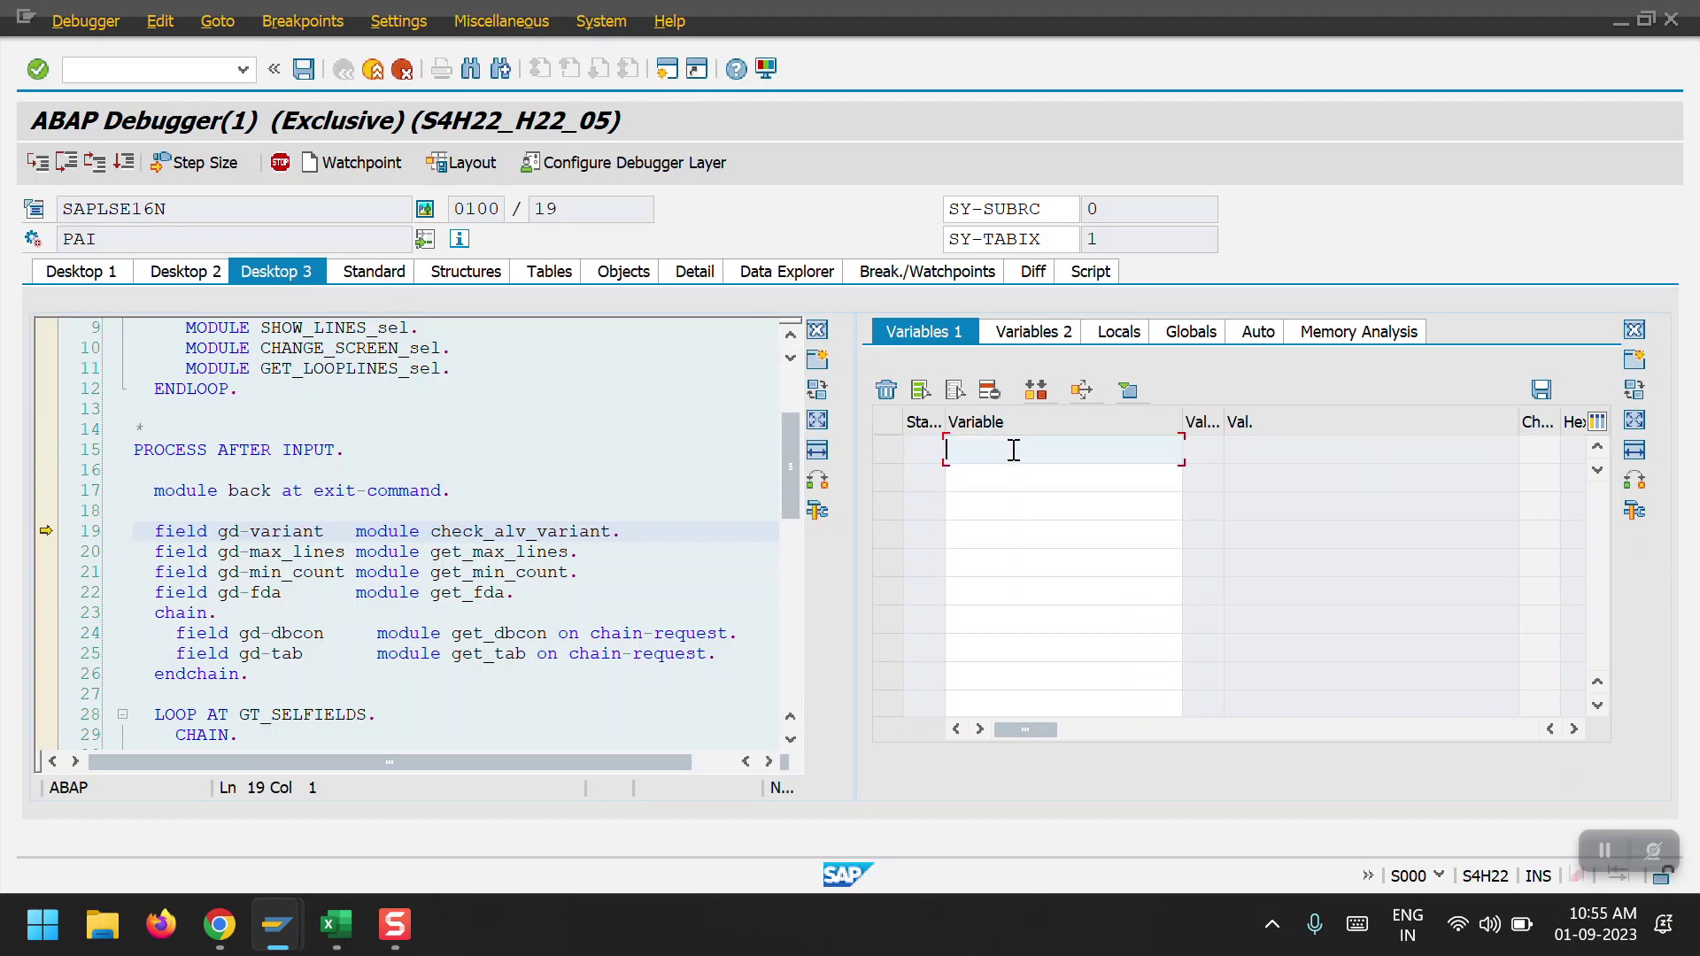
{"action": "type", "text": "gd"}
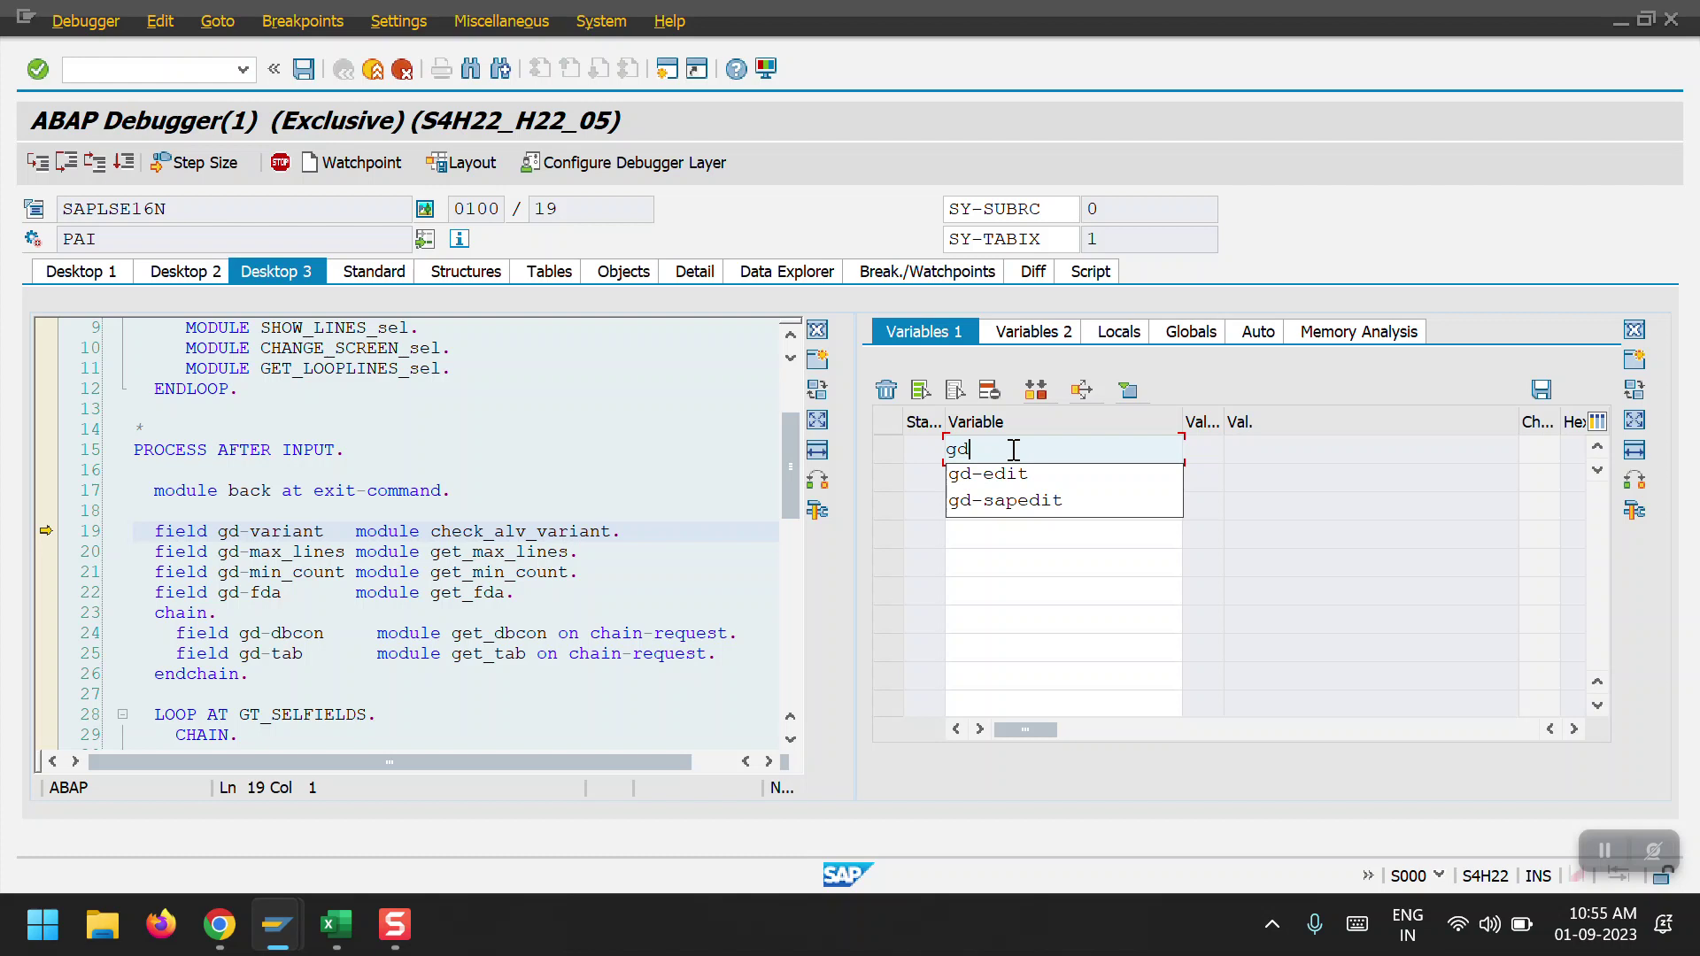
{"action": "type", "text": "-edit"}
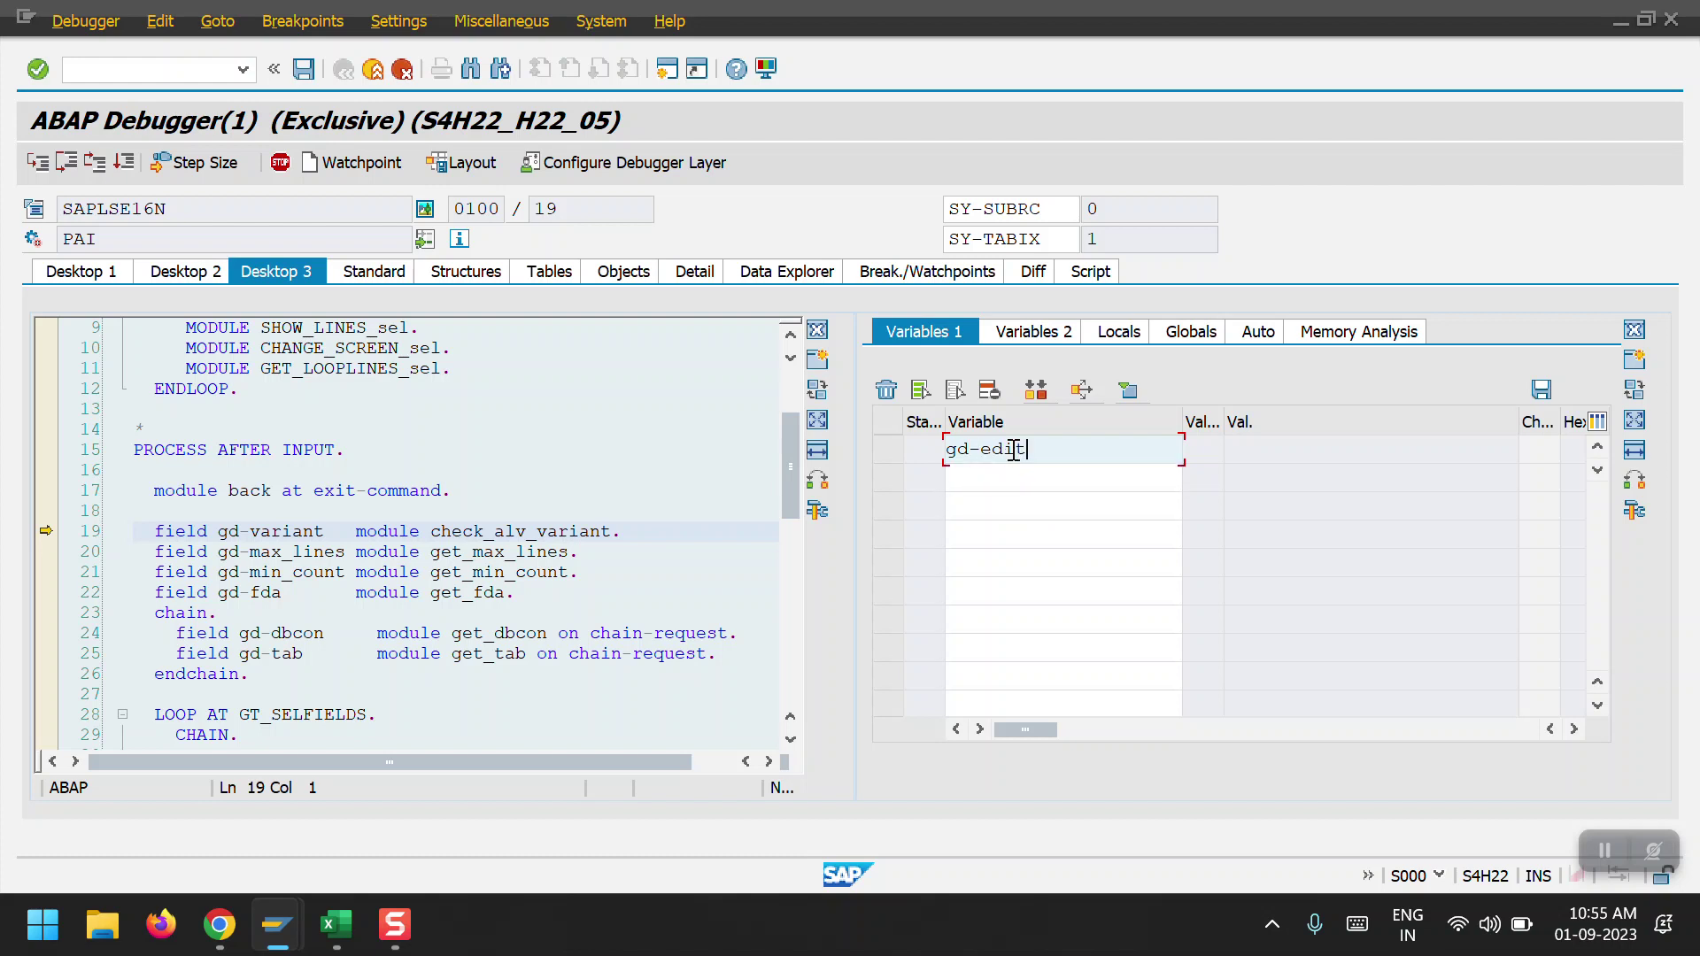
{"action": "key", "text": "Return"}
{"action": "type", "text": "g"}
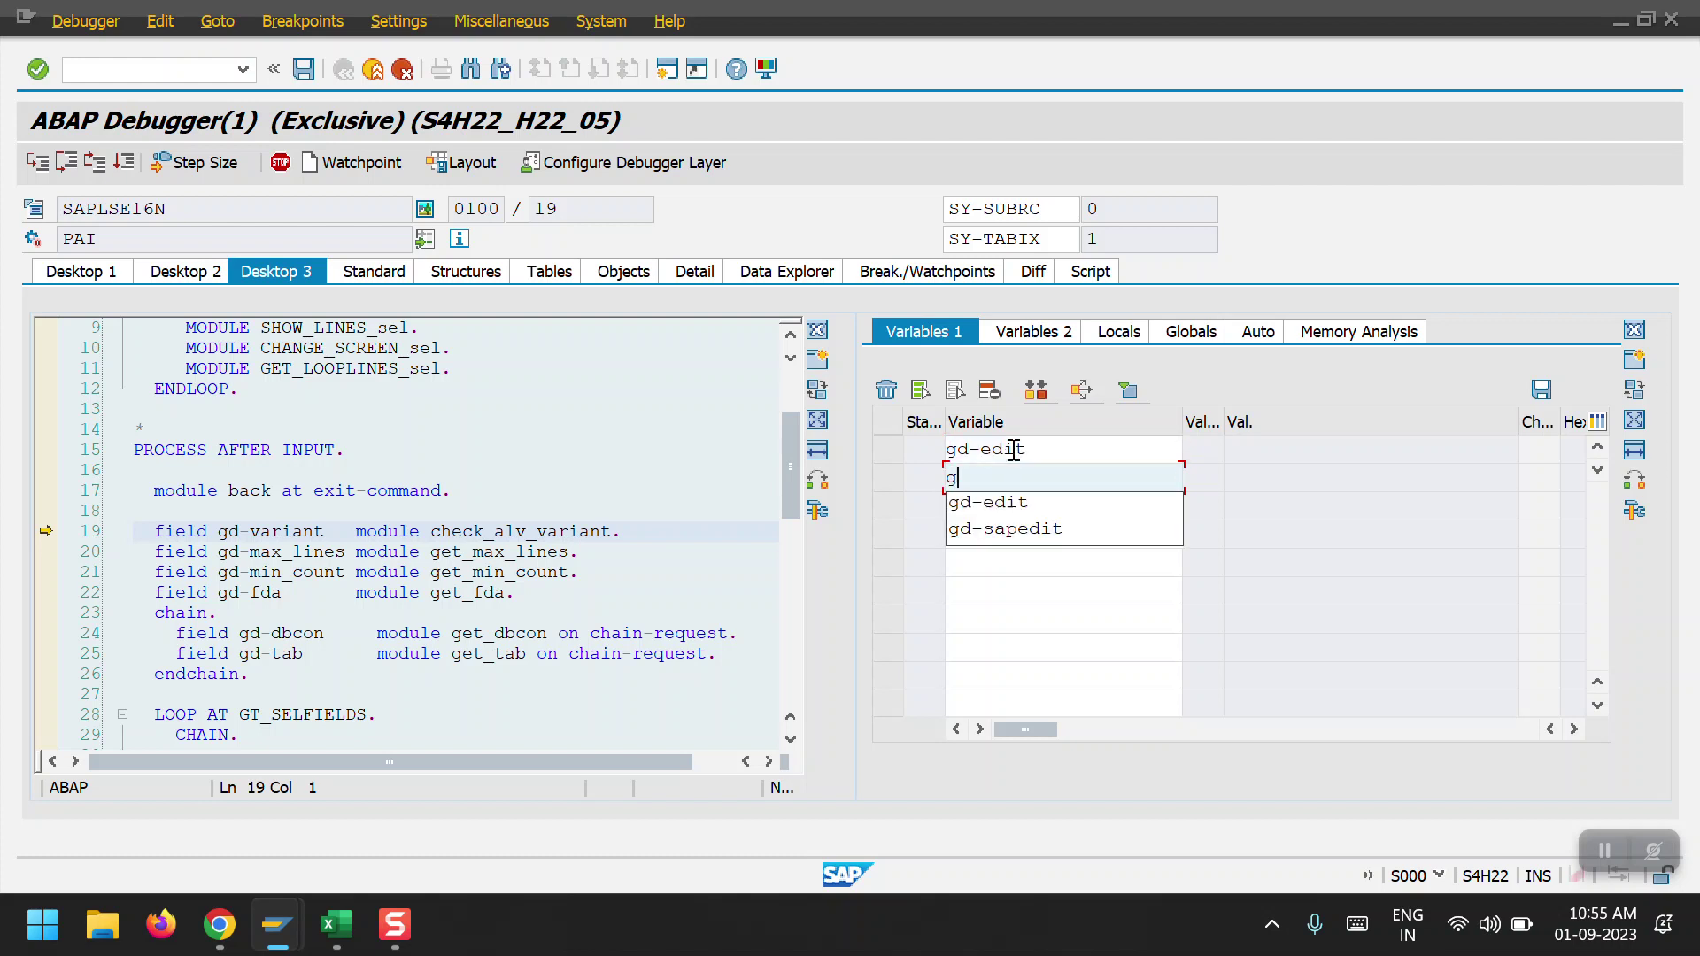
{"action": "type", "text": "d-sapedit"}
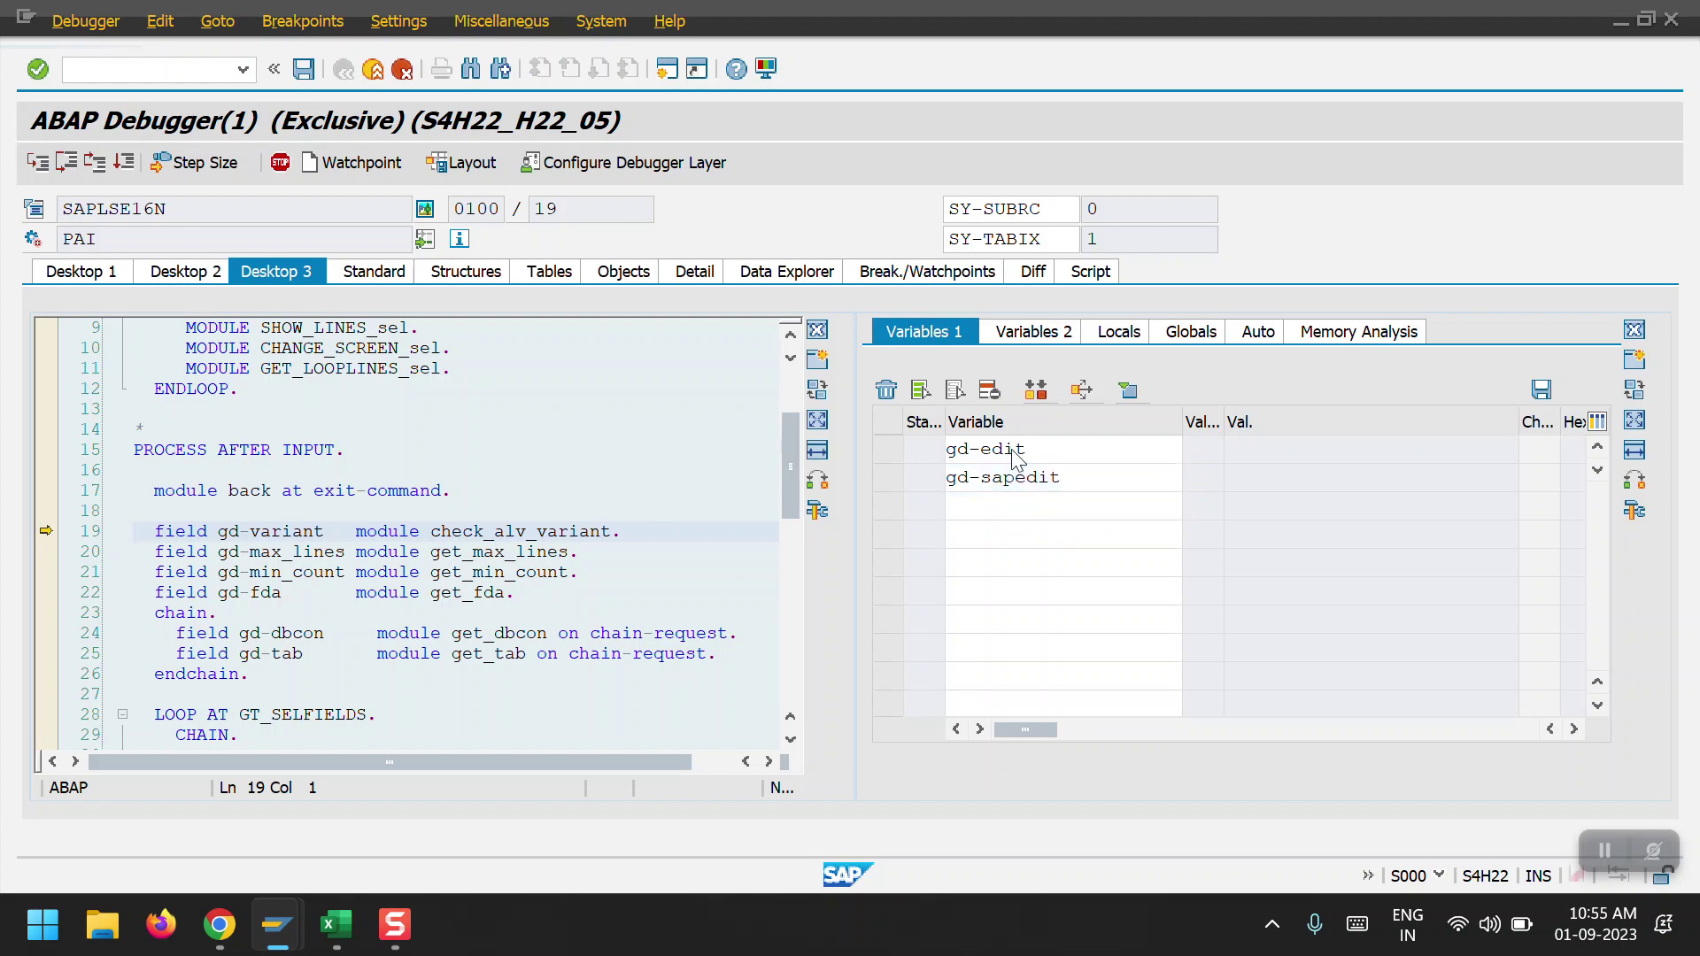
{"action": "key", "text": "Return"}
Change both GD-EDIT and GD-SAPEDIT values to X.
{"action": "left_click", "coordinate": [1543, 456]}
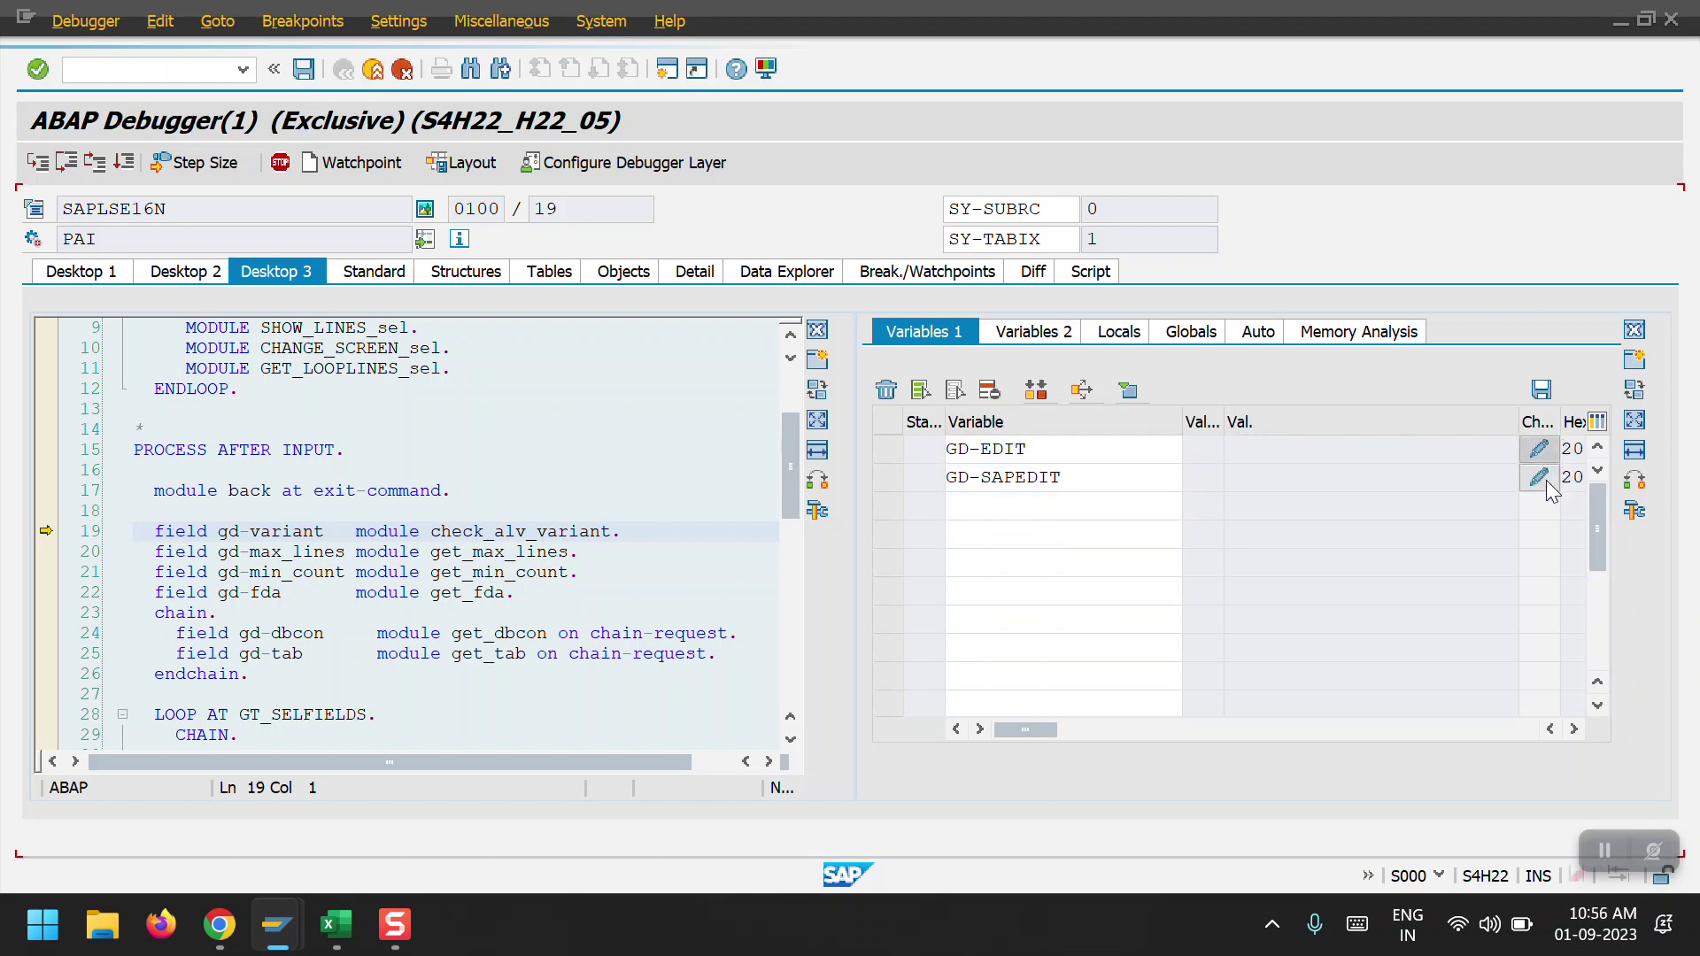
{"action": "left_click", "coordinate": [1541, 478]}
{"action": "left_click", "coordinate": [1305, 454]}
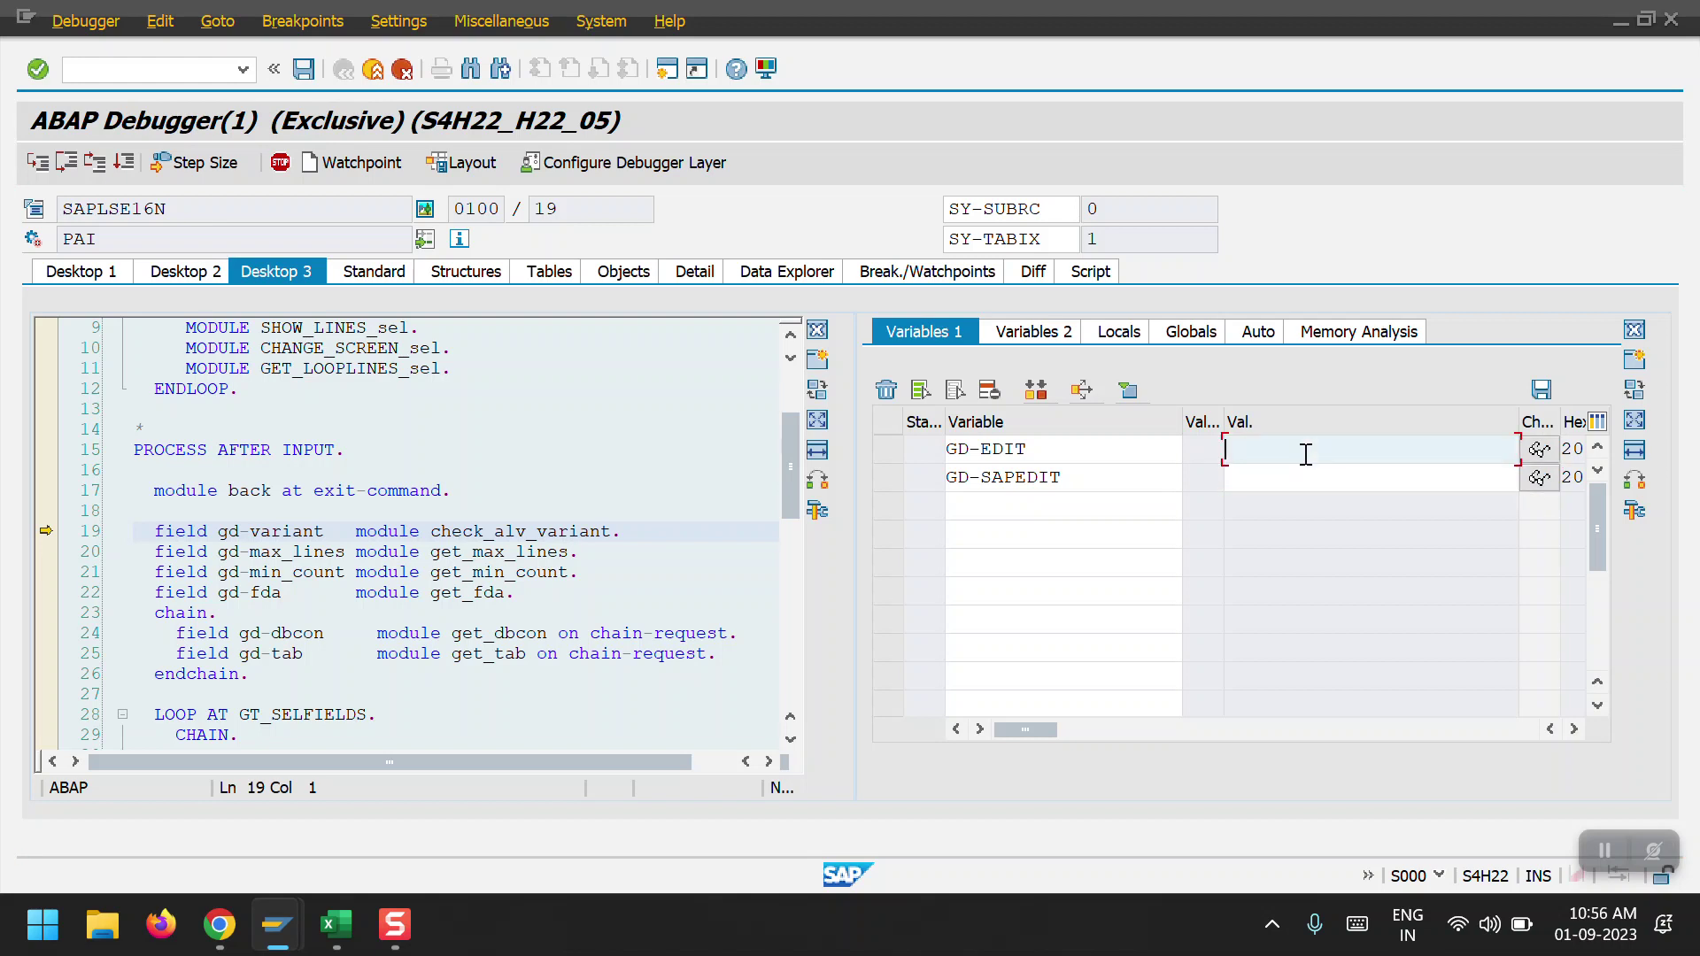
{"action": "key", "text": "Caps_Lock"}
{"action": "type", "text": "X"}
{"action": "left_click", "coordinate": [1313, 444]}
{"action": "left_click", "coordinate": [1285, 479]}
{"action": "type", "text": "X"}
{"action": "key", "text": "Return"}
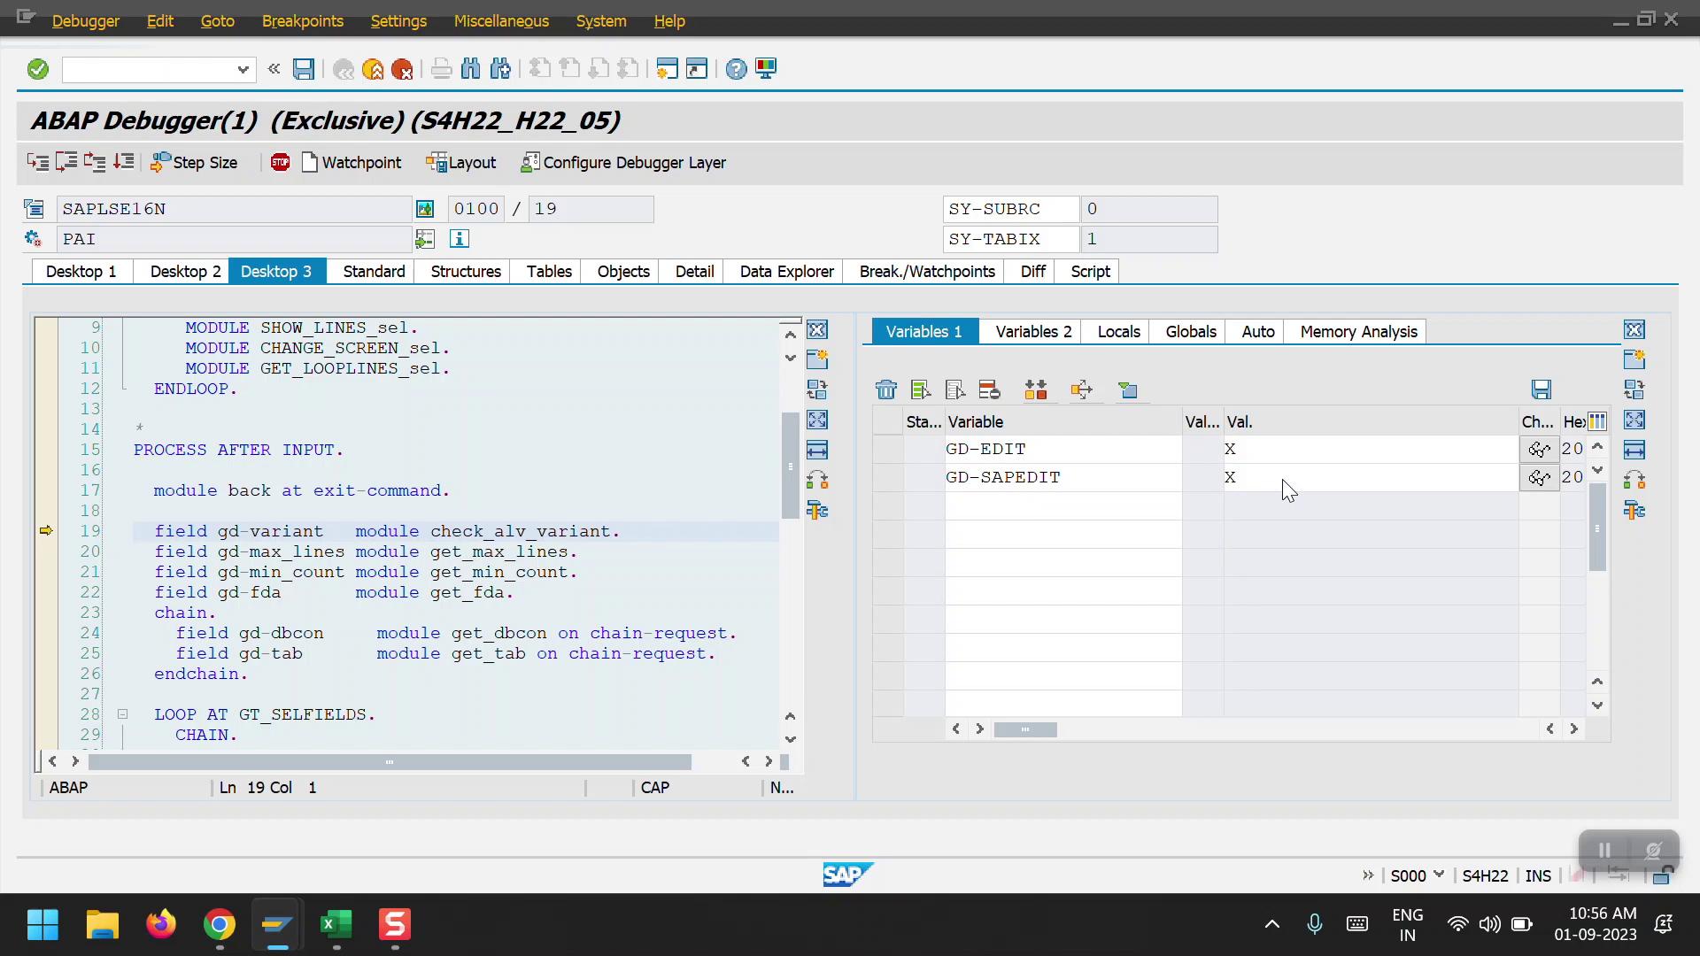
Continue to the editable BSEG list and select the row for document 100000001 item 1.
{"action": "left_click", "coordinate": [125, 163]}
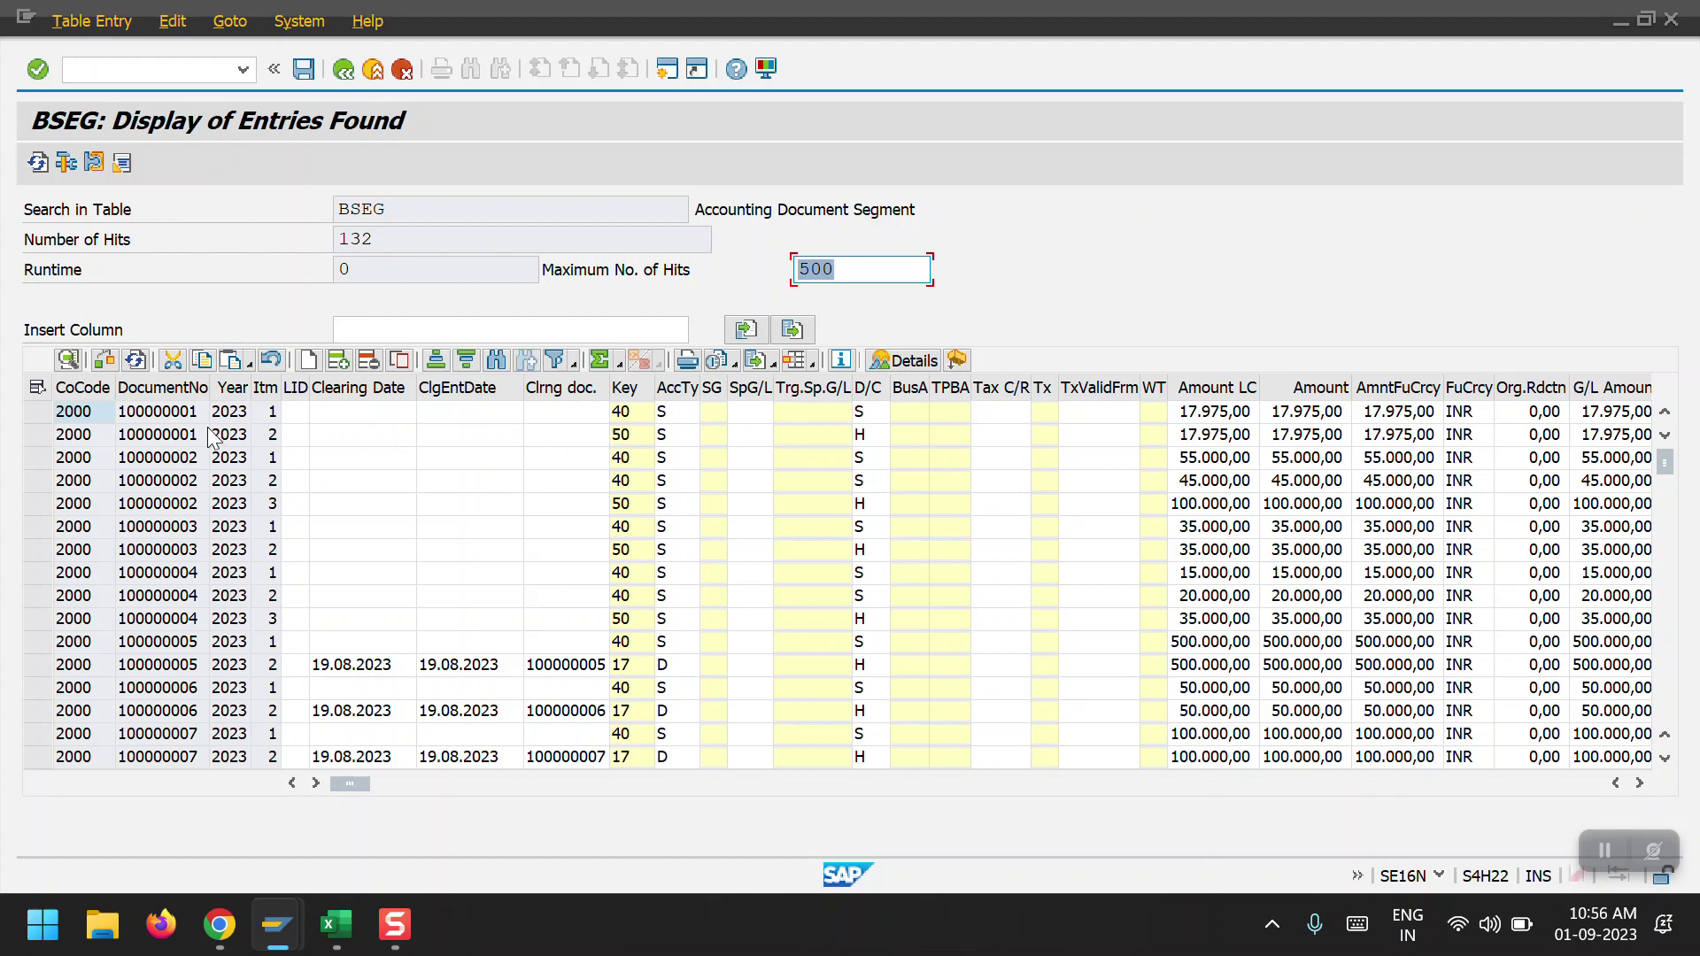
{"action": "left_click", "coordinate": [39, 411]}
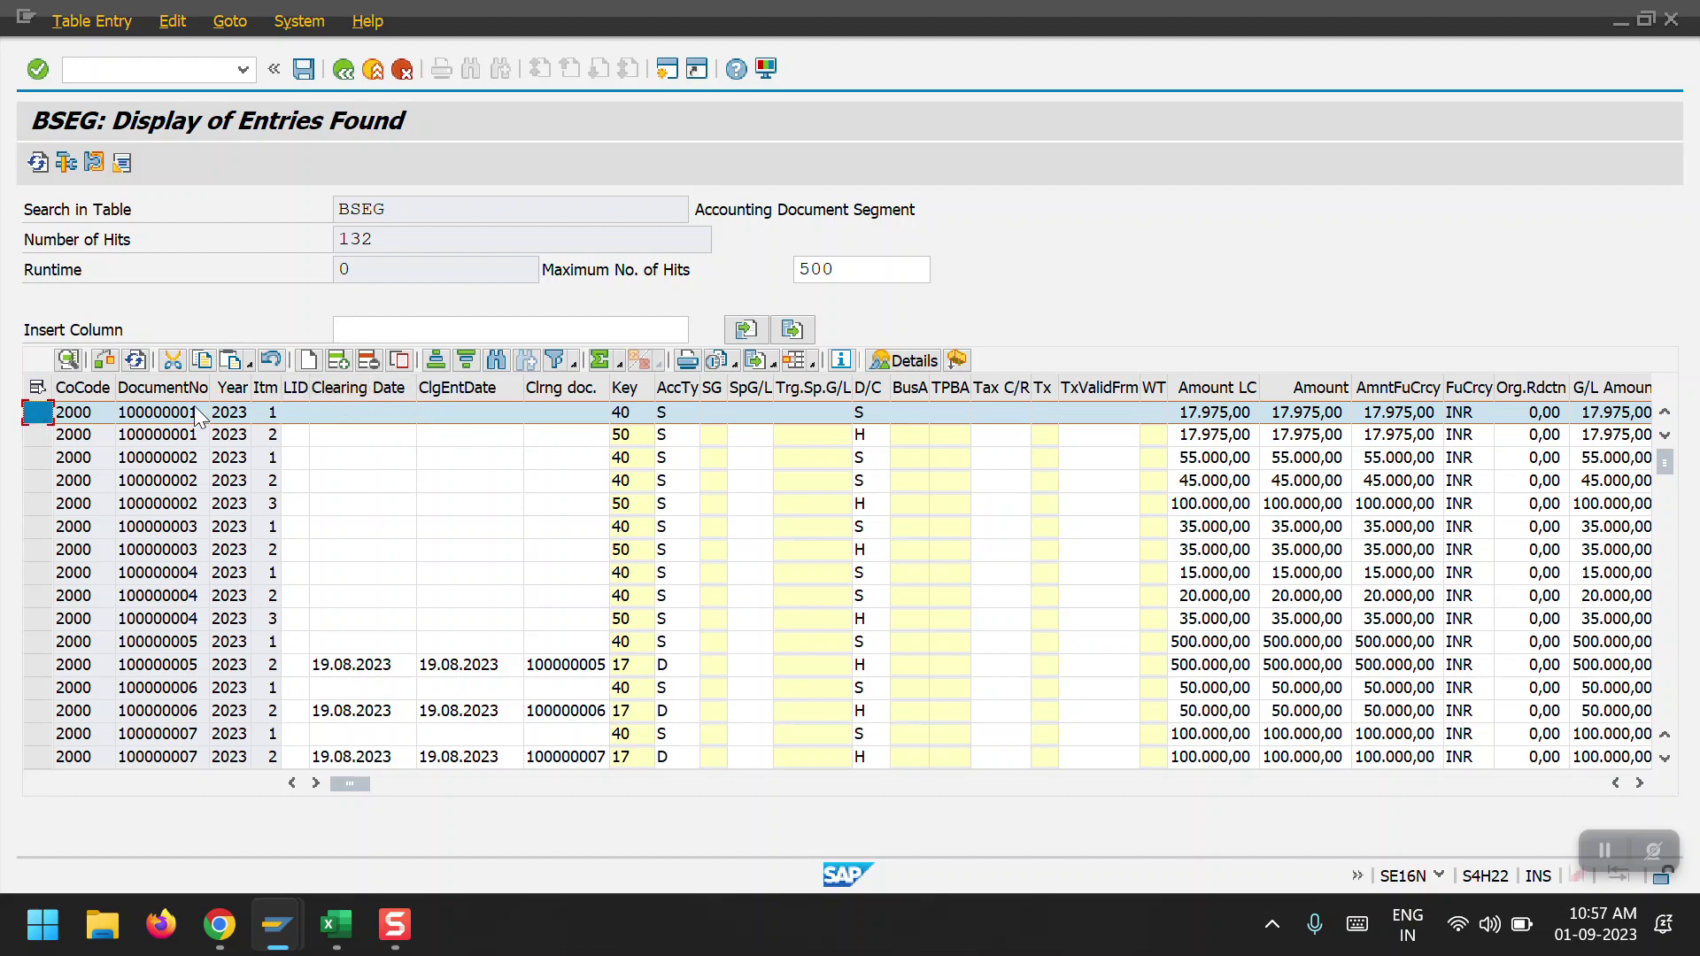
Delete both document 100000001 rows (items 1 and 2) and save, acknowledging 2 deletions.
{"action": "left_click", "coordinate": [371, 360]}
{"action": "left_click", "coordinate": [37, 411]}
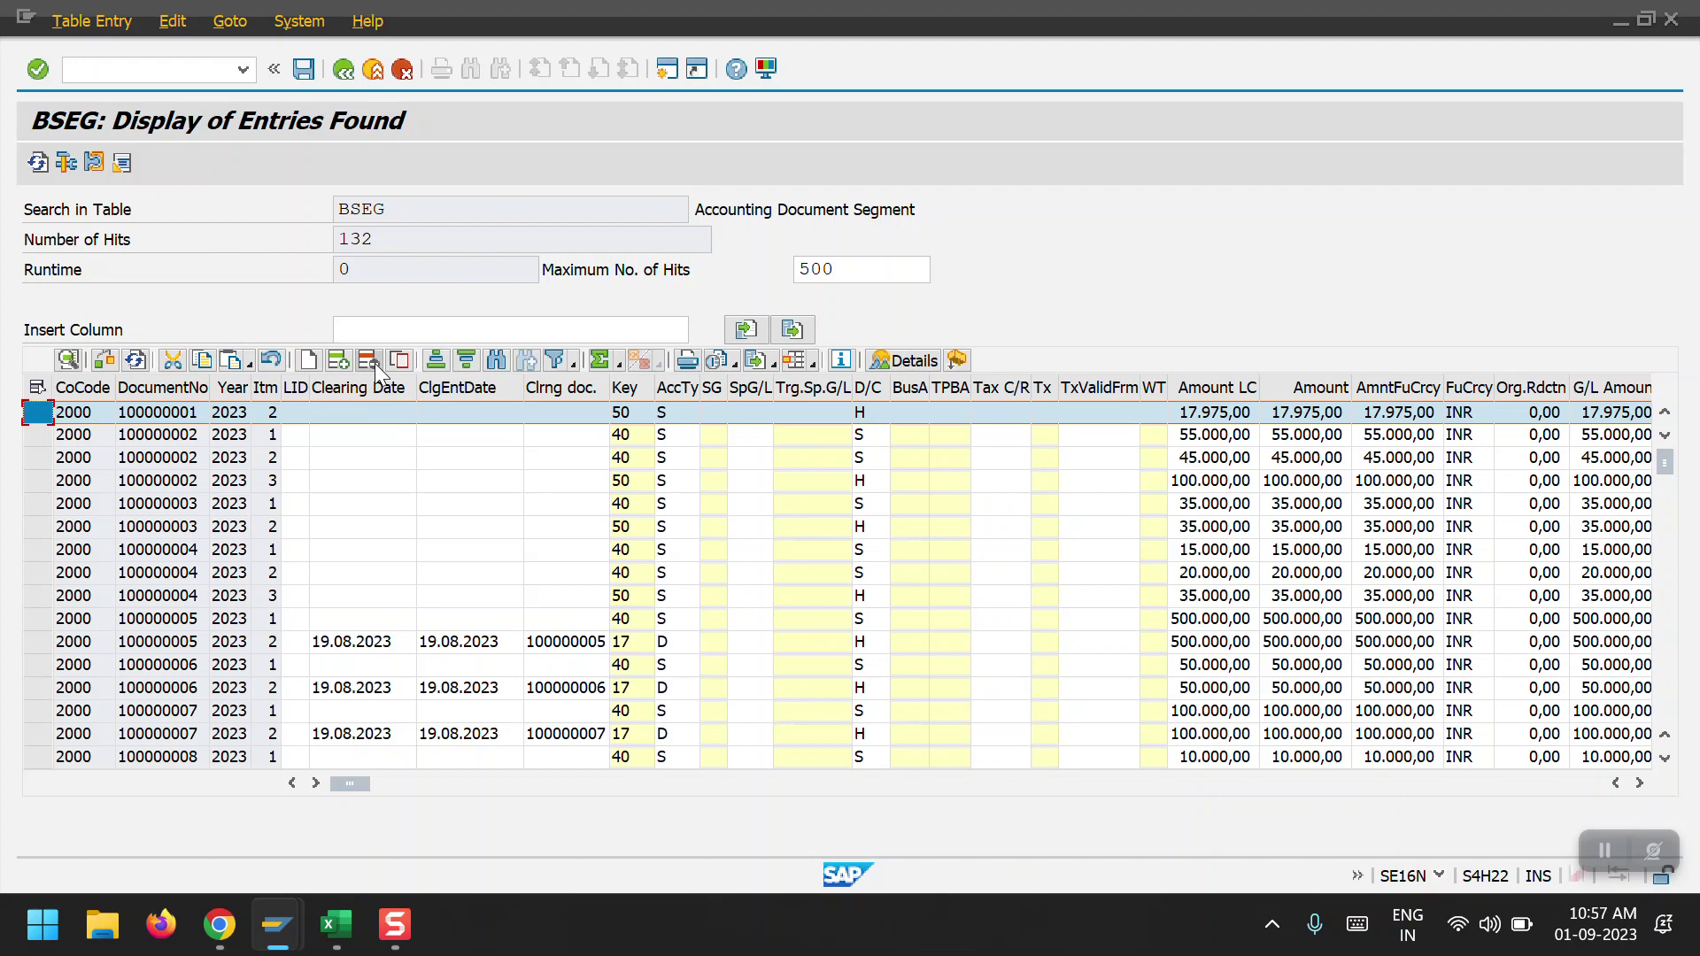
{"action": "left_click", "coordinate": [369, 360]}
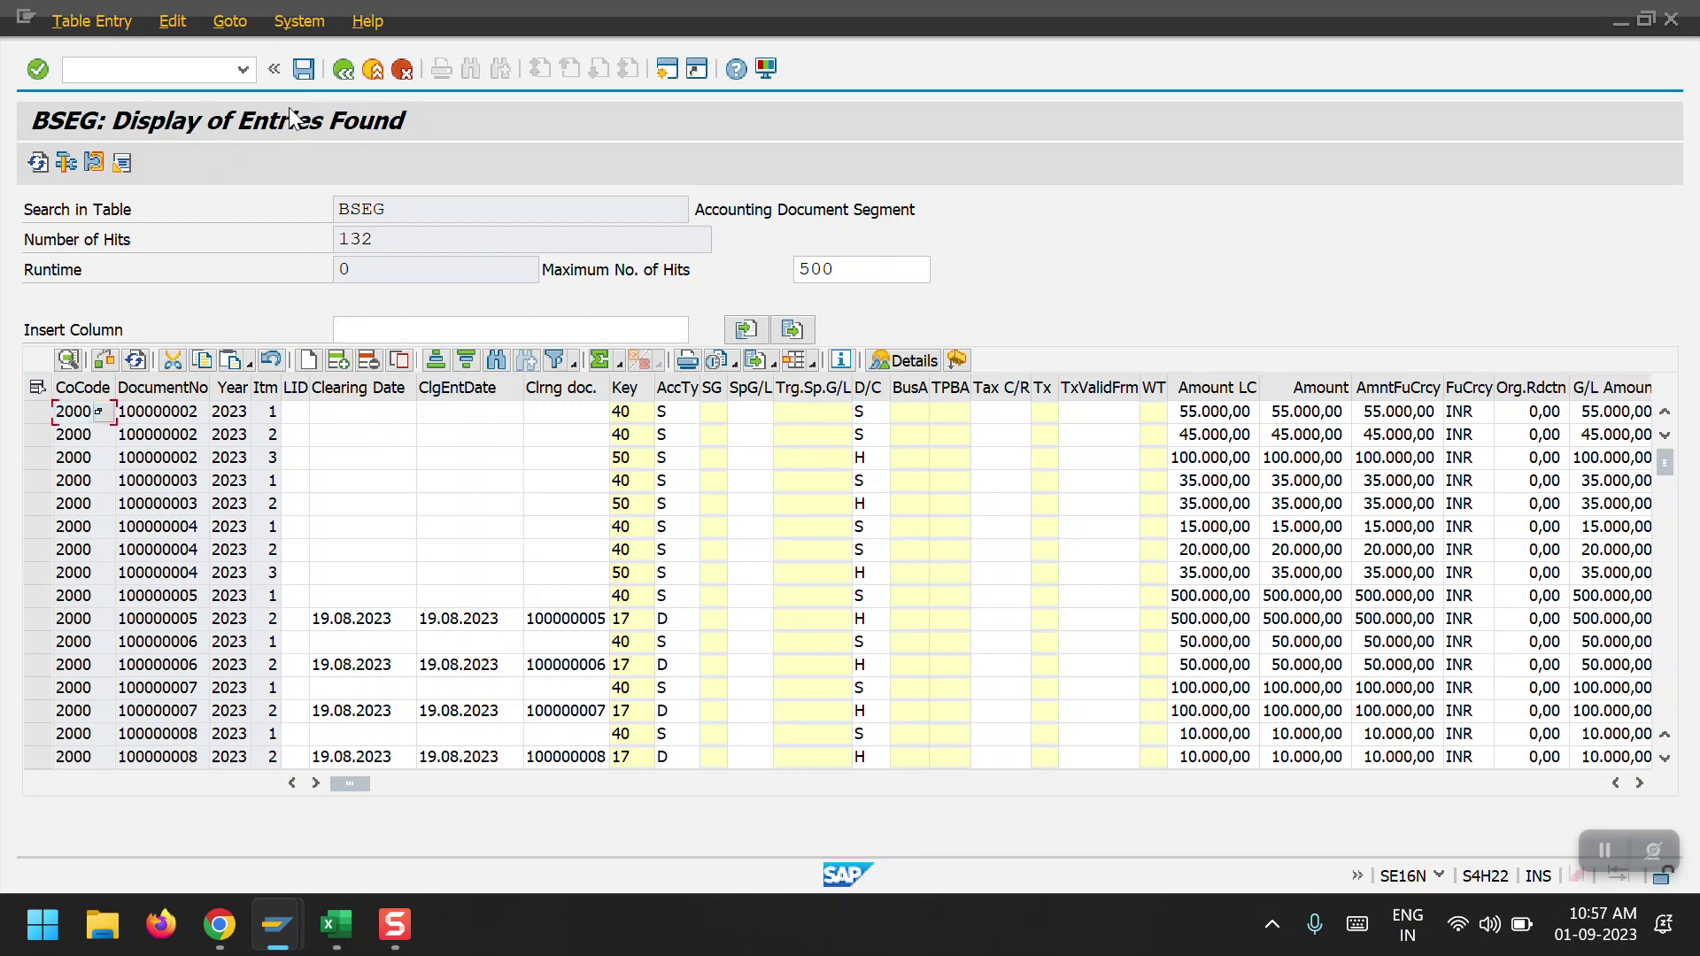
{"action": "left_click", "coordinate": [299, 70]}
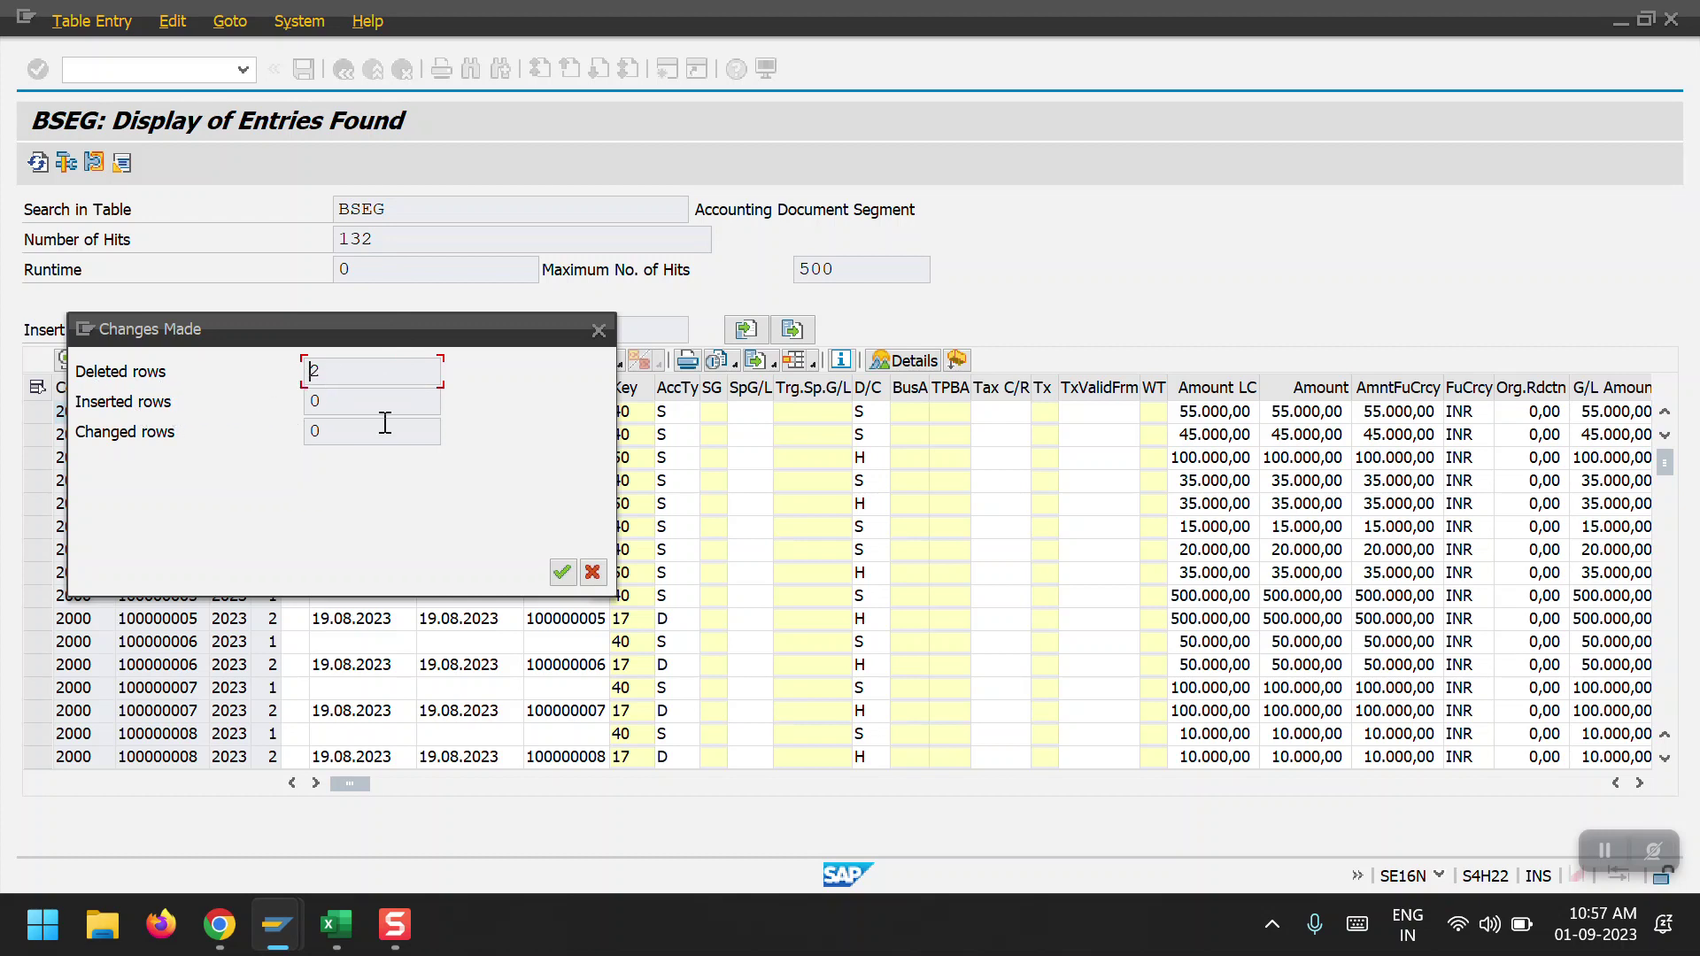
{"action": "left_click", "coordinate": [562, 572]}
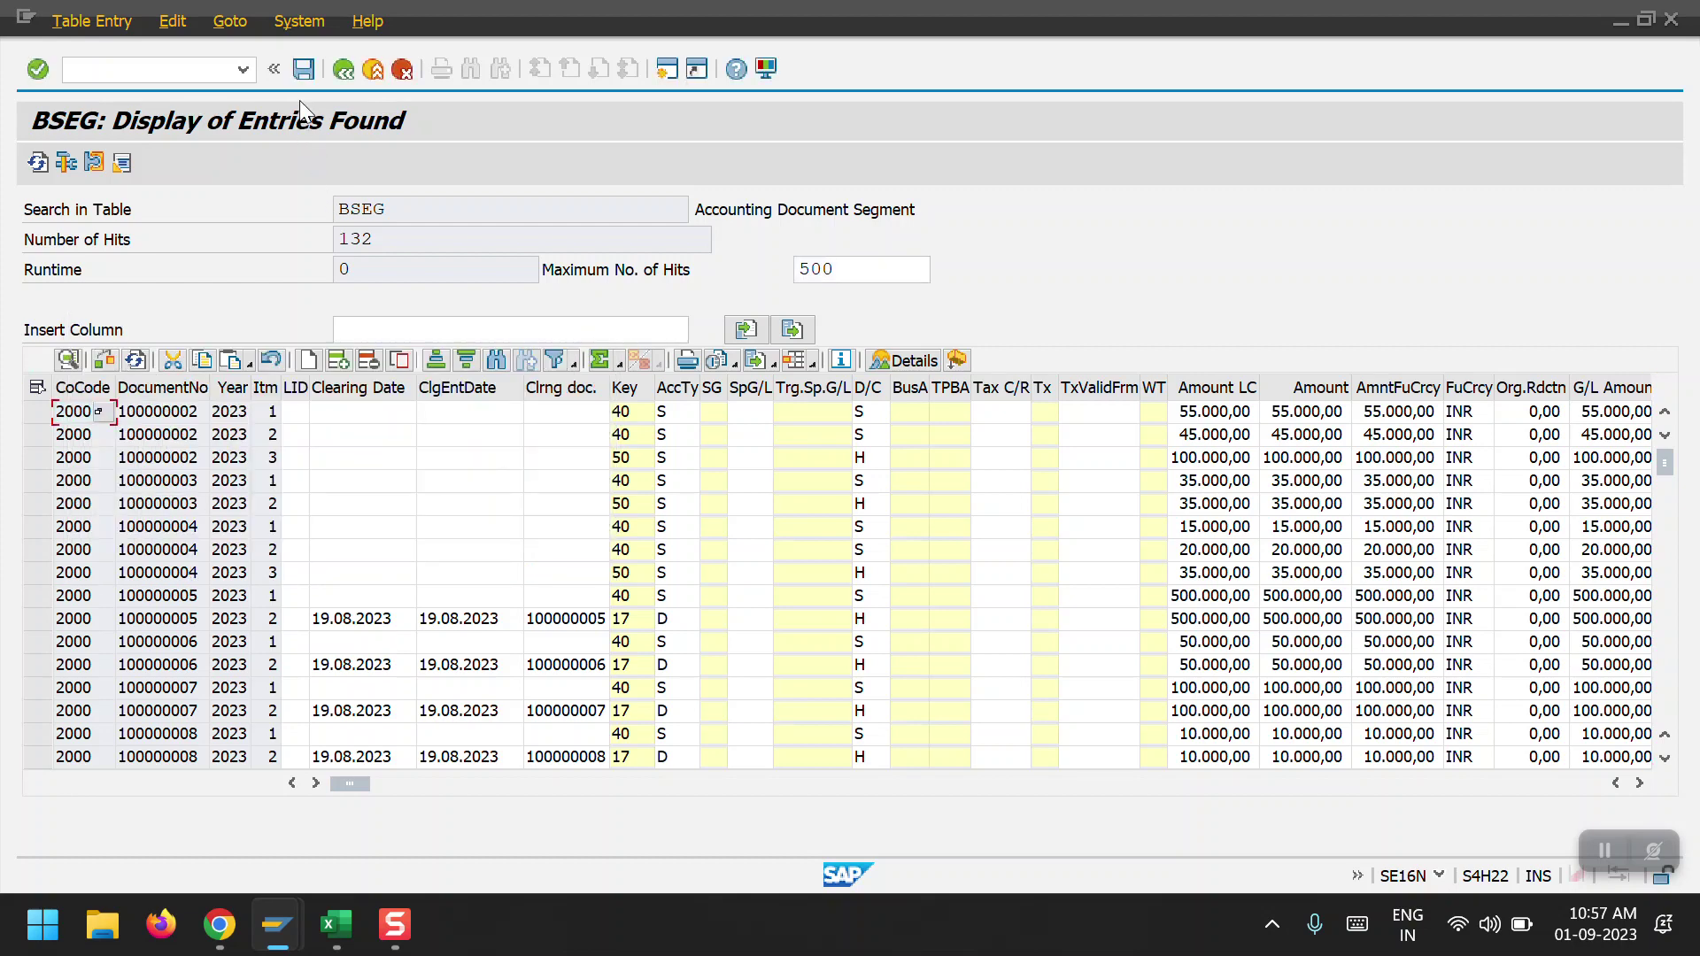
Go back to the BSEG selection and recount, getting 130 entries.
{"action": "left_click", "coordinate": [343, 70]}
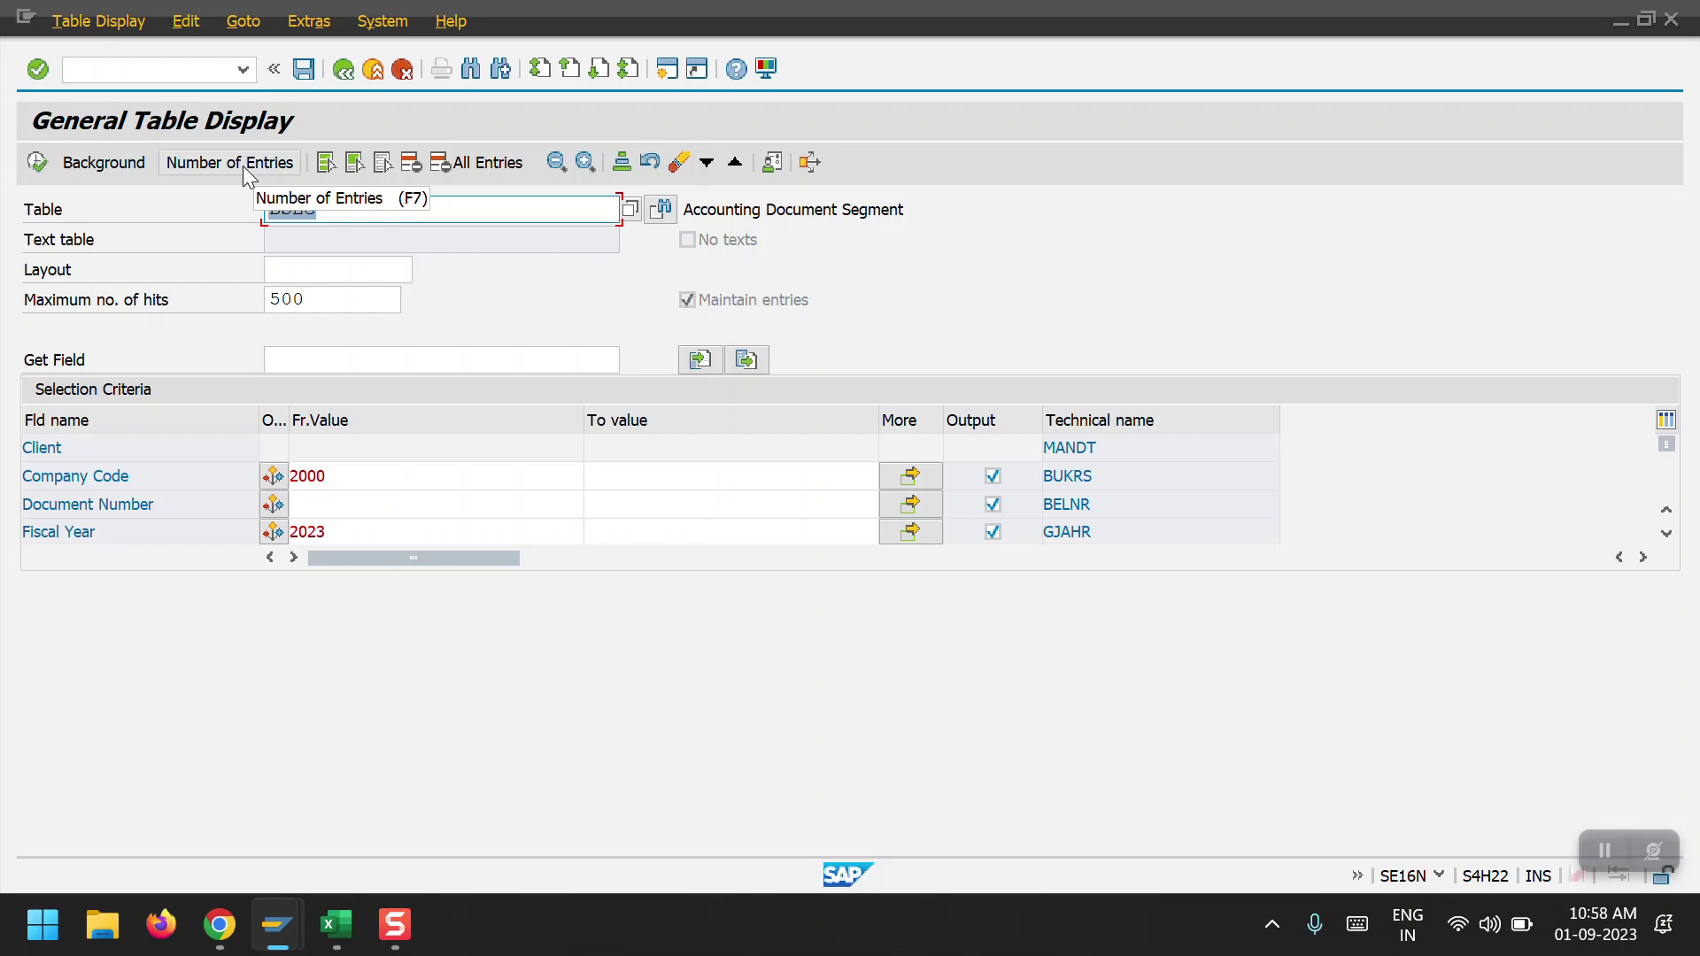
{"action": "left_click", "coordinate": [243, 167]}
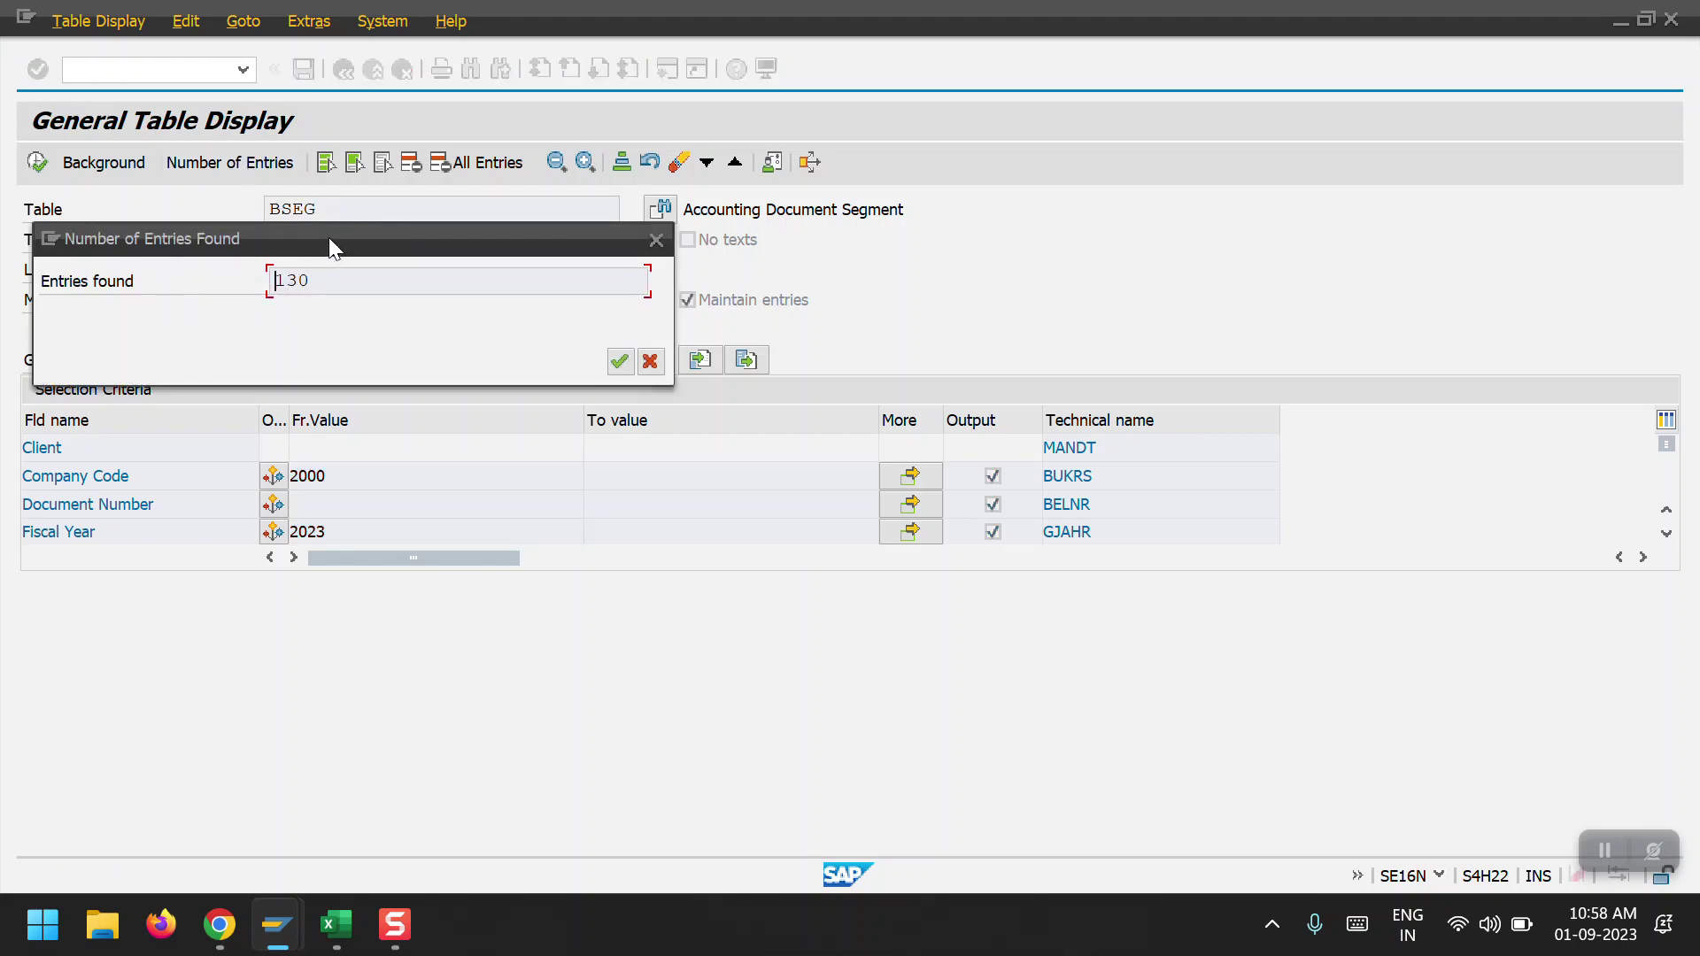
{"action": "left_click_drag", "start_coordinate": [327, 237], "coordinate": [1141, 264]}
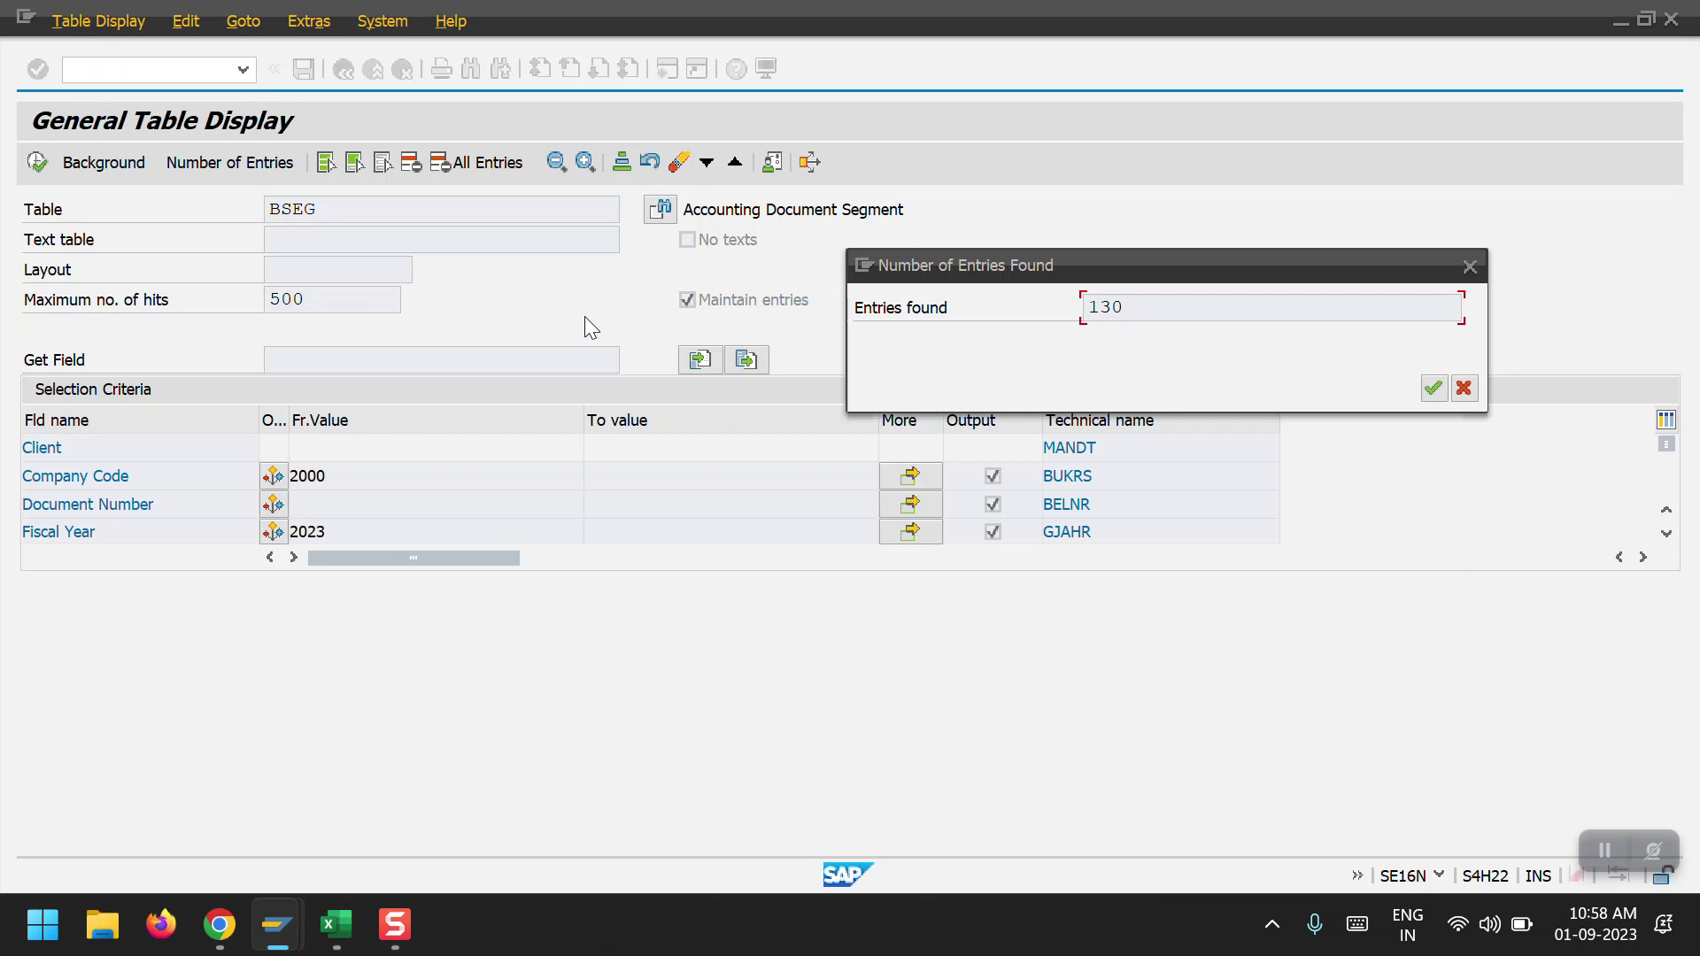
{"action": "left_click", "coordinate": [1434, 391]}
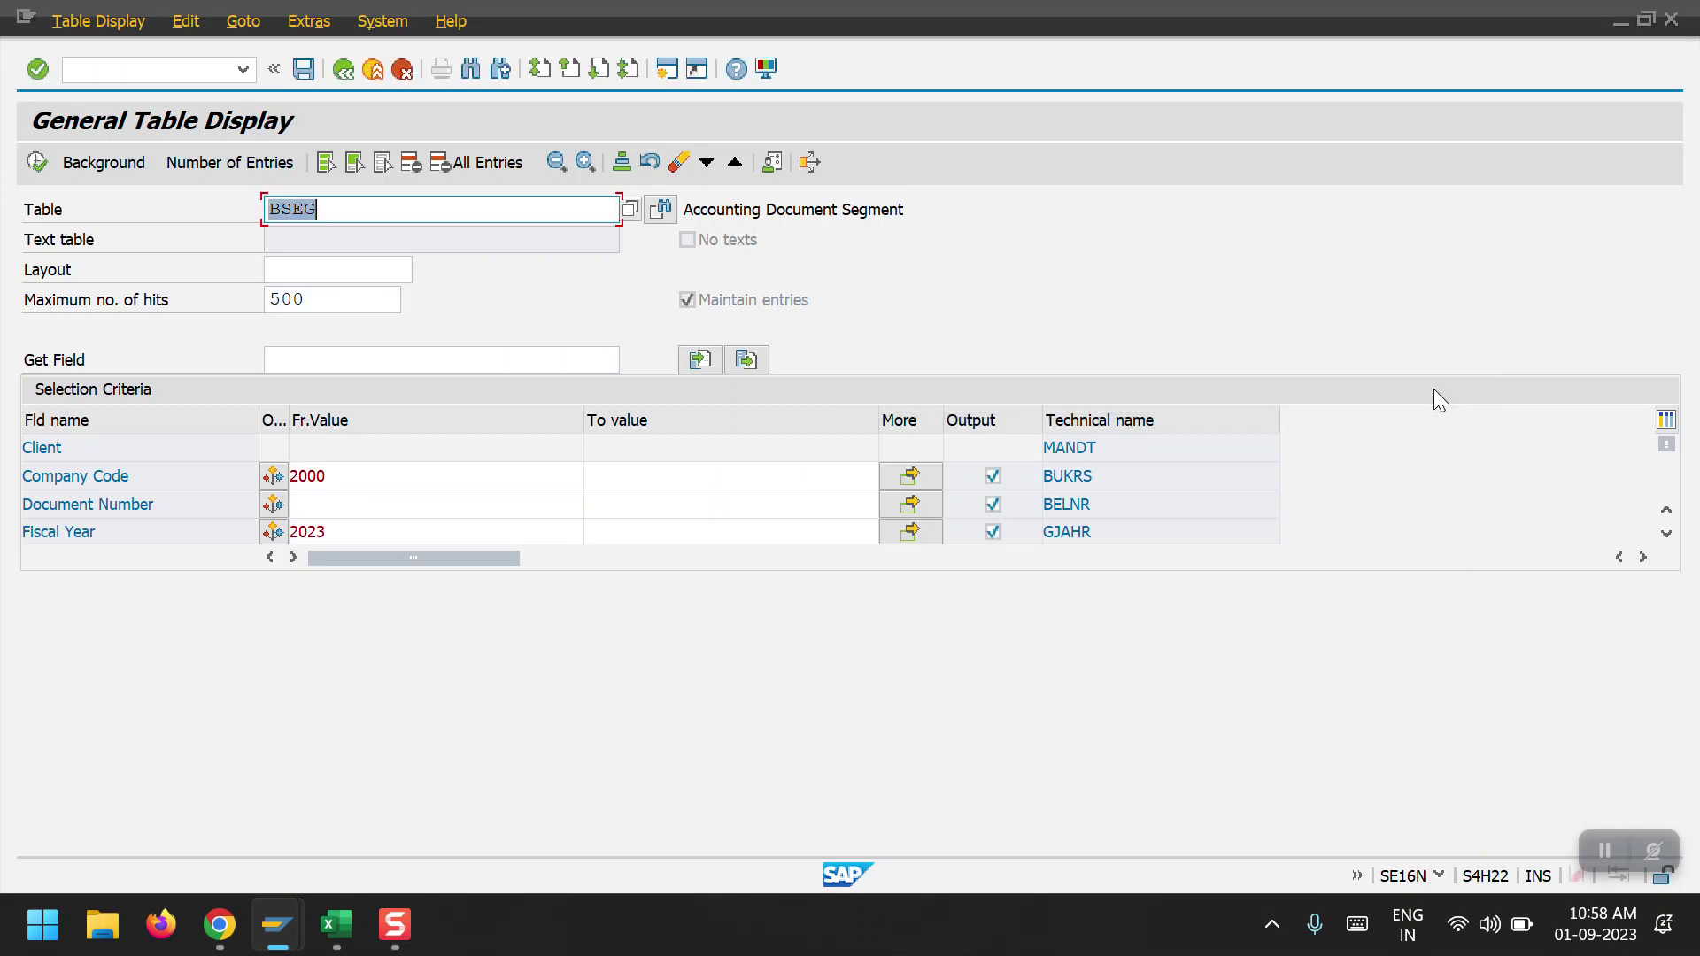